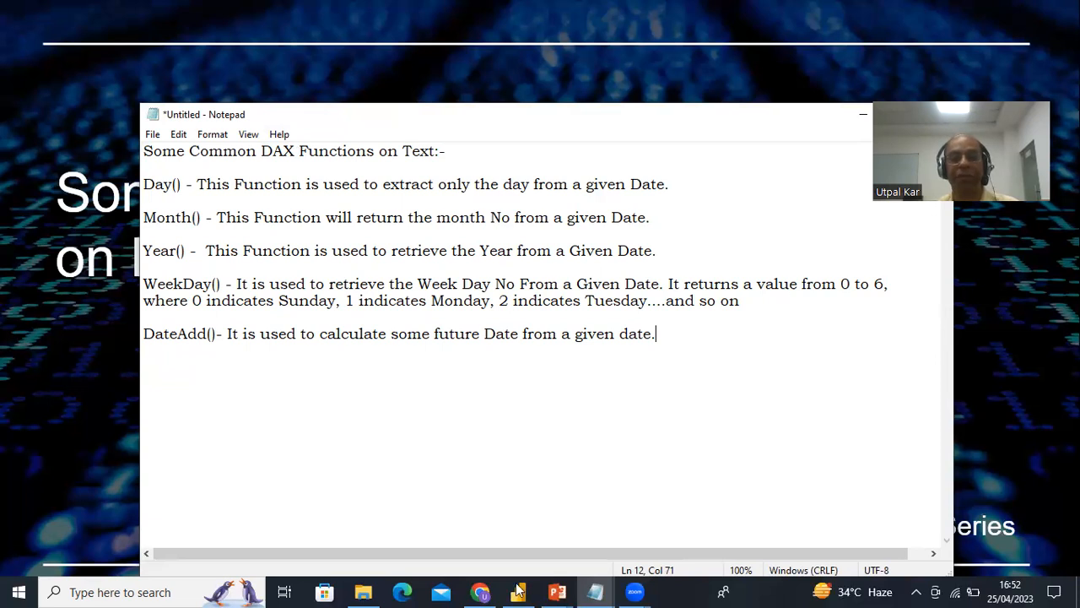
Switch to the VideoSession report in Power BI Desktop and check the data types of Sheet1's PreTest Date and Post Test Date columns
mouse_move(518, 591)
left_click(511, 540)
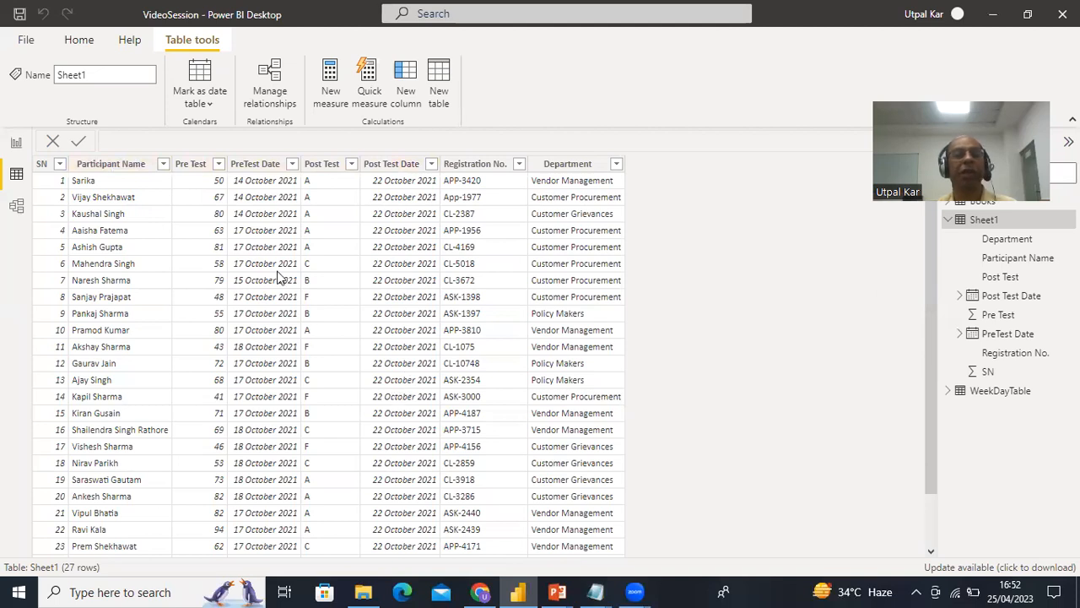
left_click(246, 169)
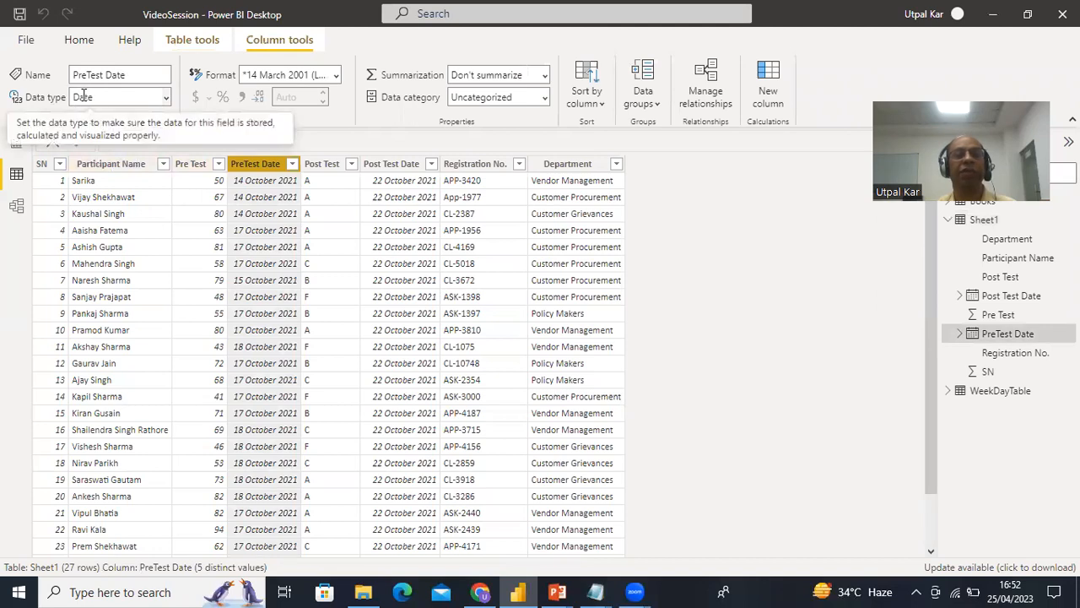
left_click(384, 169)
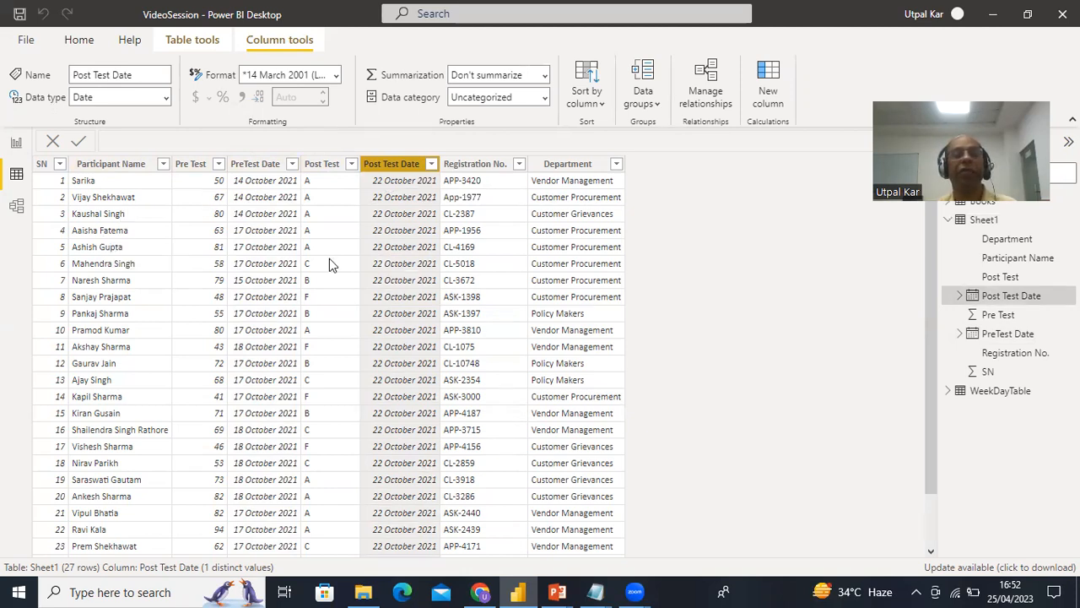
Add a calculated column to Sheet1 with the formula Day(Sheet1[PreTest Date])
right_click(259, 167)
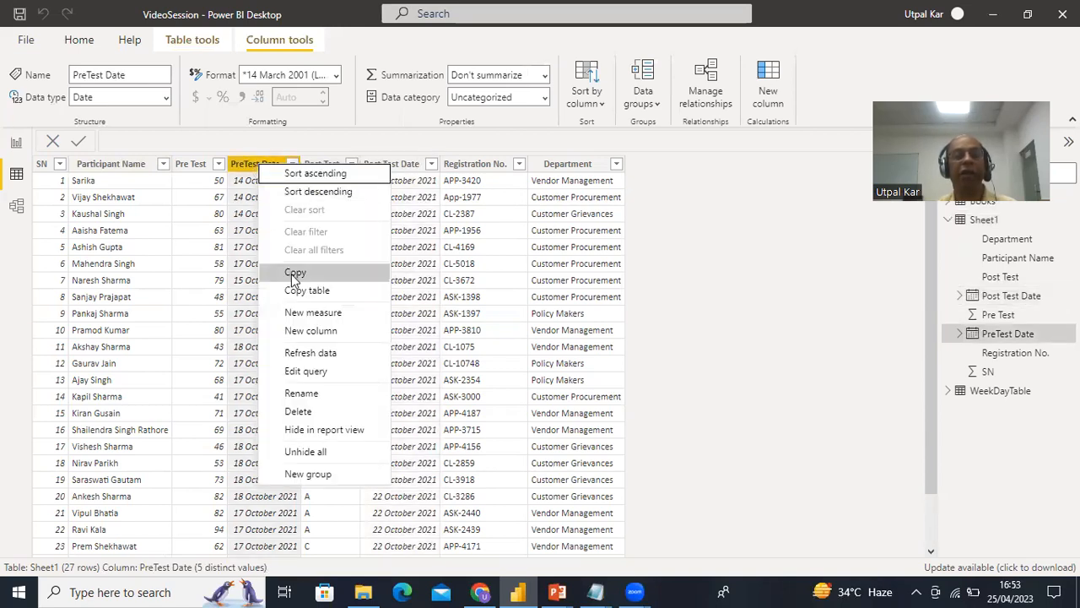
left_click(316, 332)
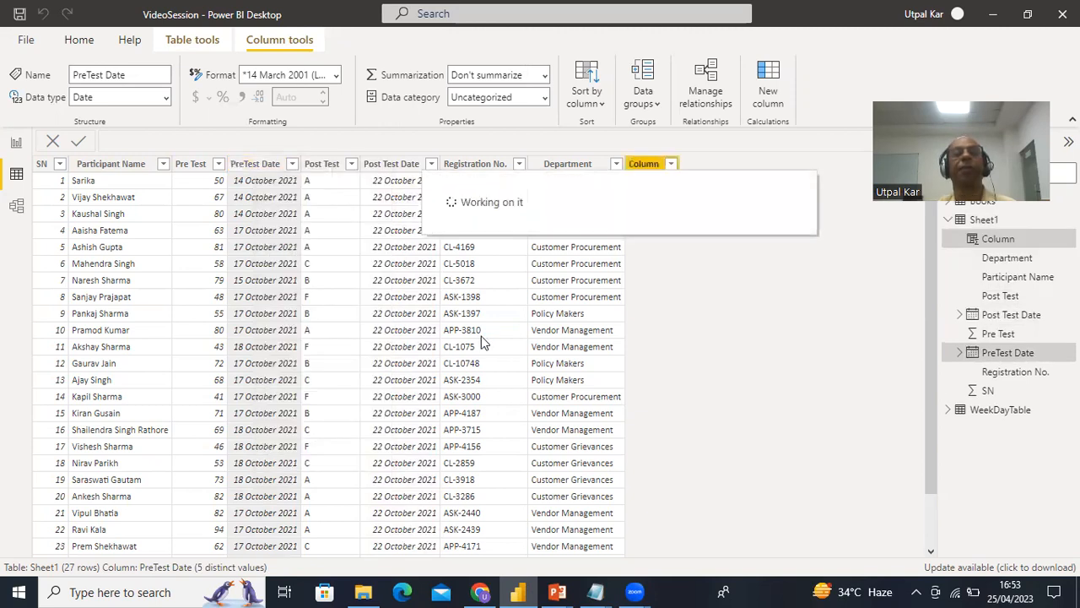
left_click_drag(113, 140, 162, 140)
left_click(163, 139)
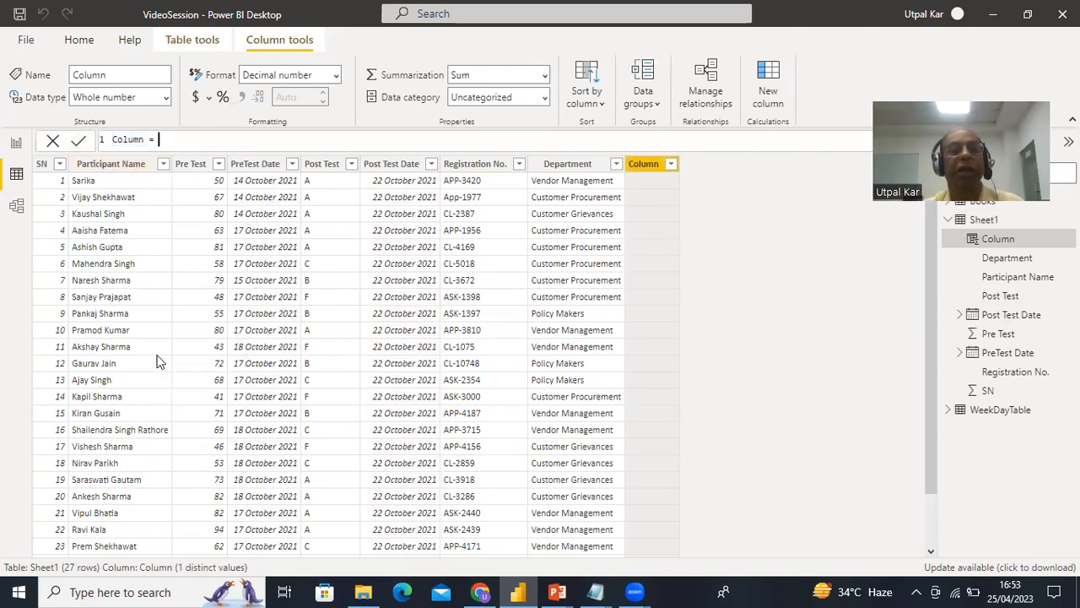
type("Day")
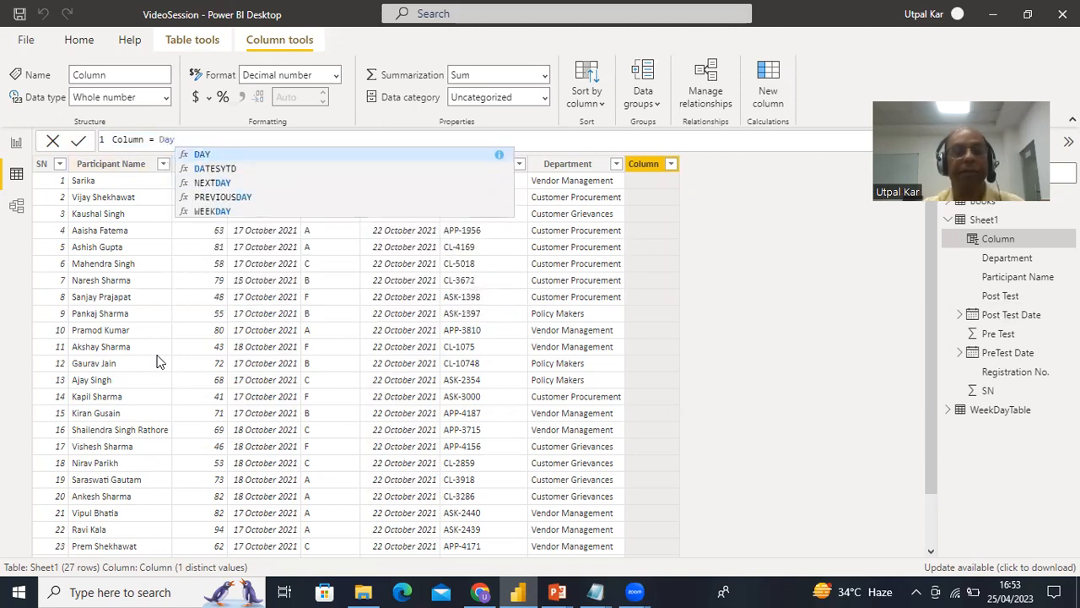
type("(")
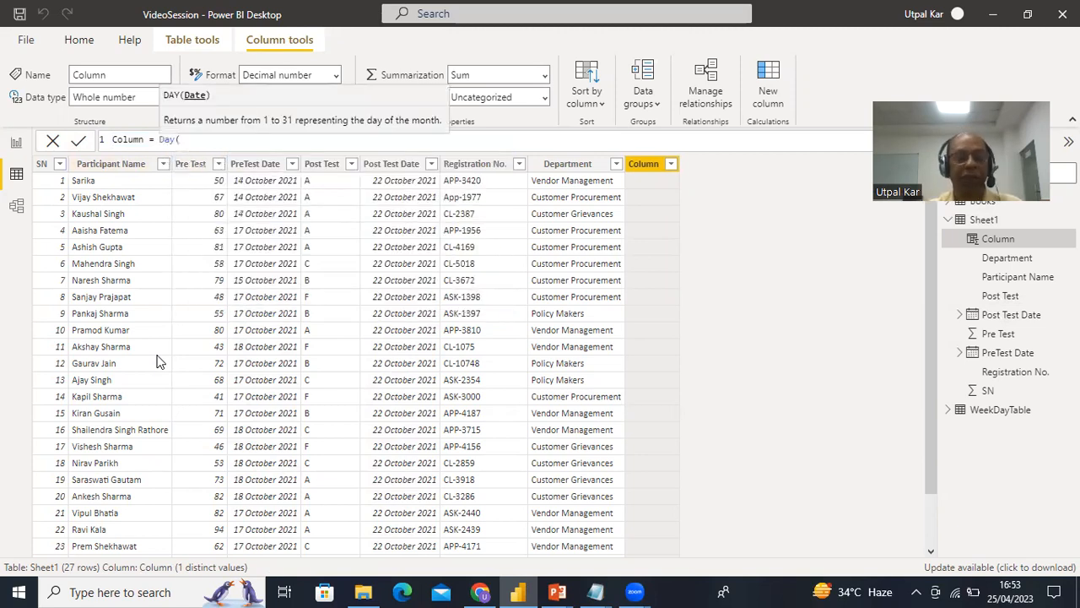
type("S")
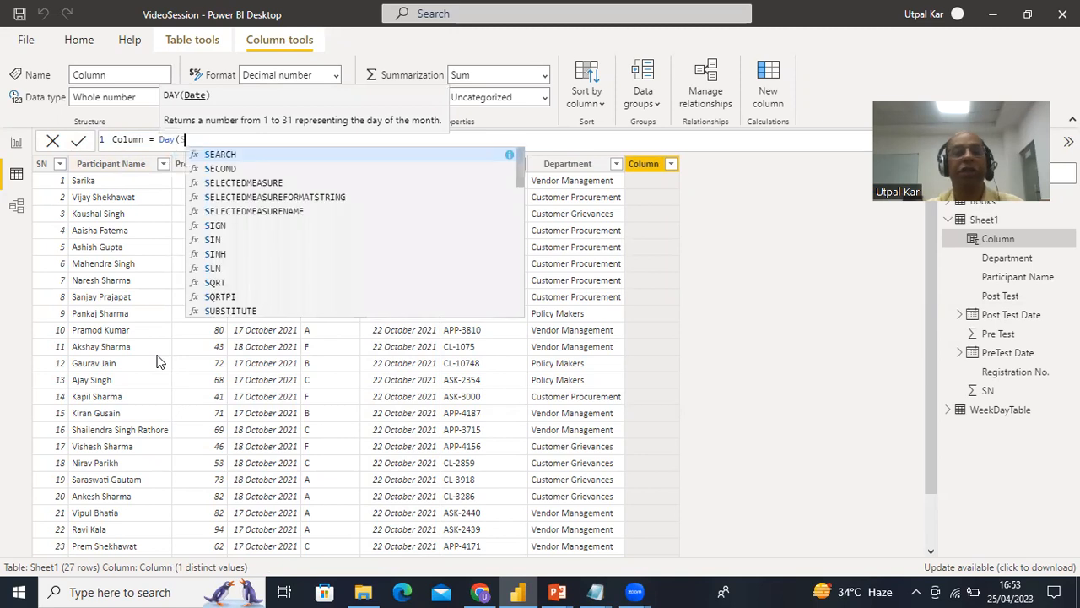
type("h")
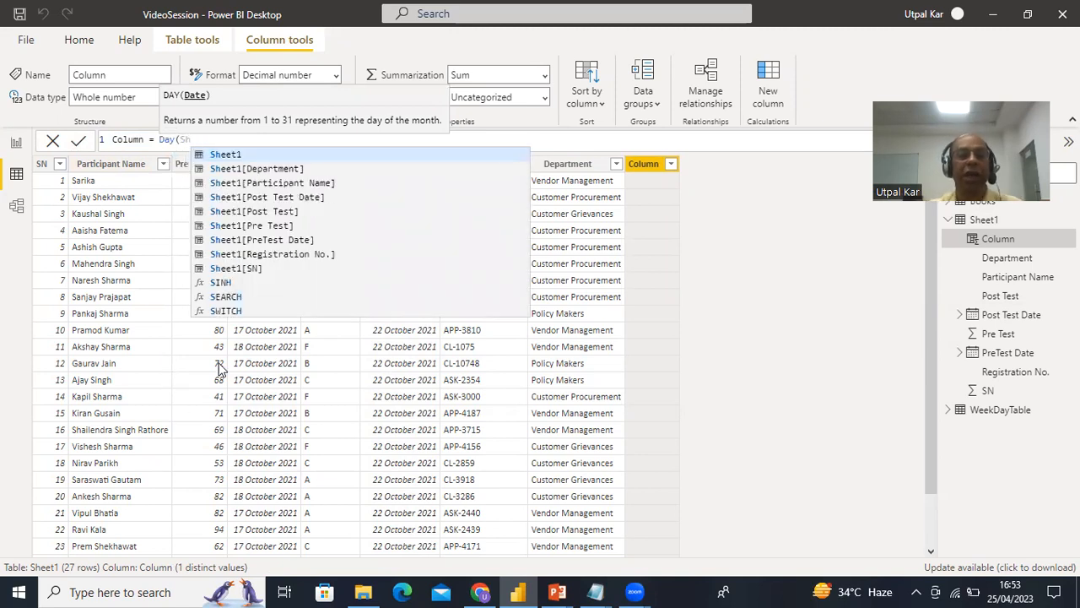
double_click(272, 241)
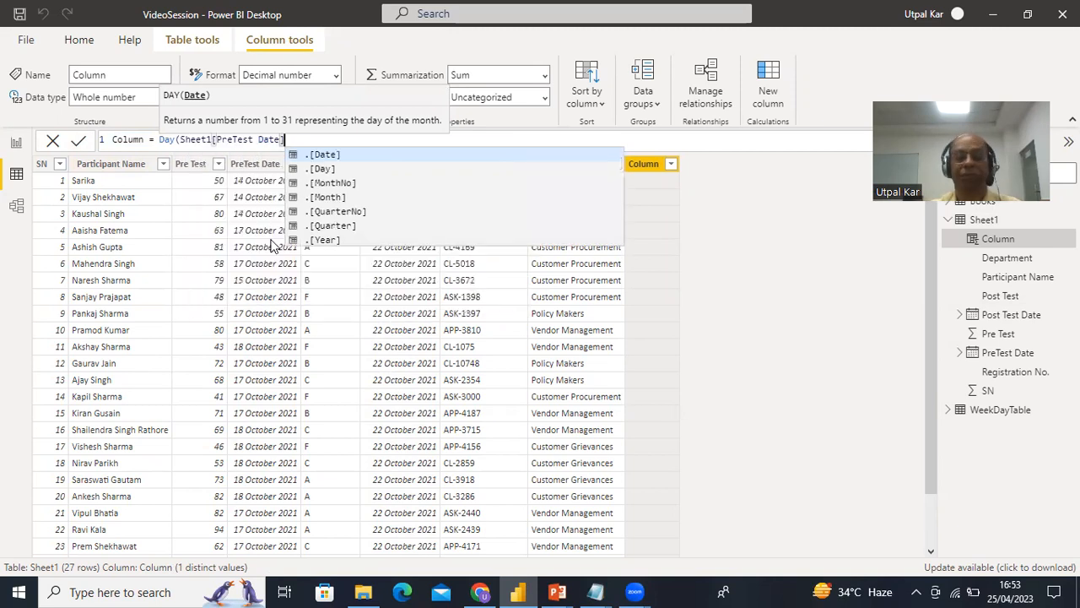
type(")")
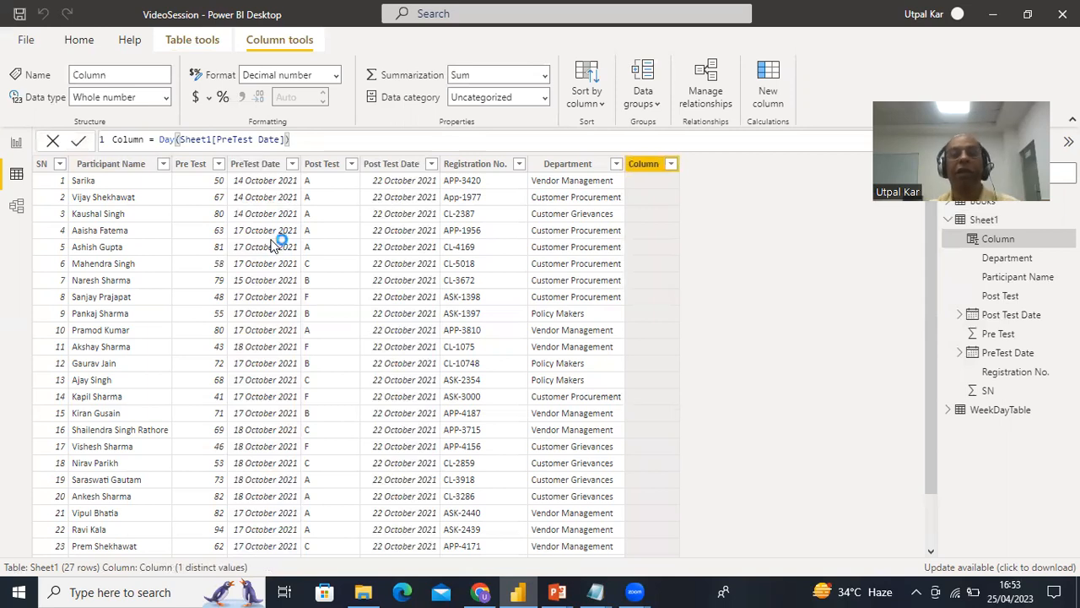
Rename the new day column in its formula as DayofMonth
left_click(655, 170)
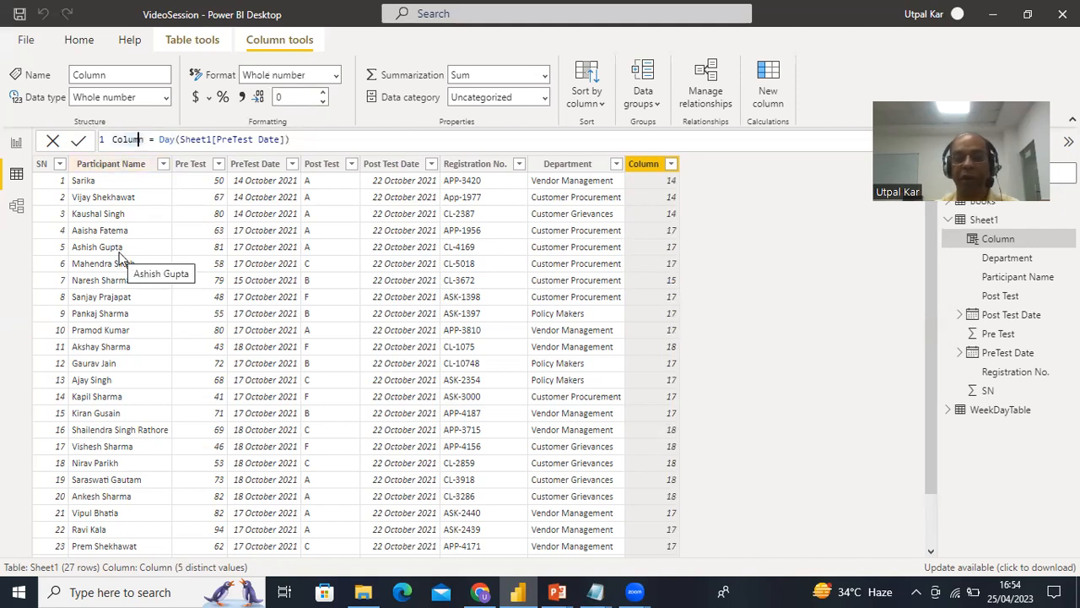
key("BackSpace")
key("BackSpace")
key("BackSpace")
key("BackSpace")
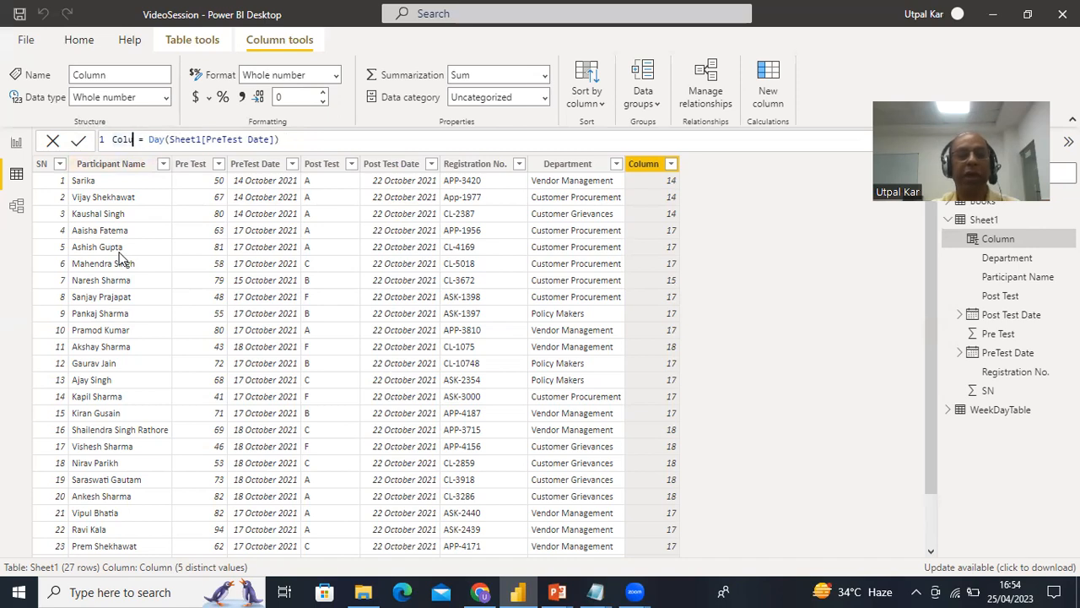
key("BackSpace")
key("BackSpace")
type("DayofMonth")
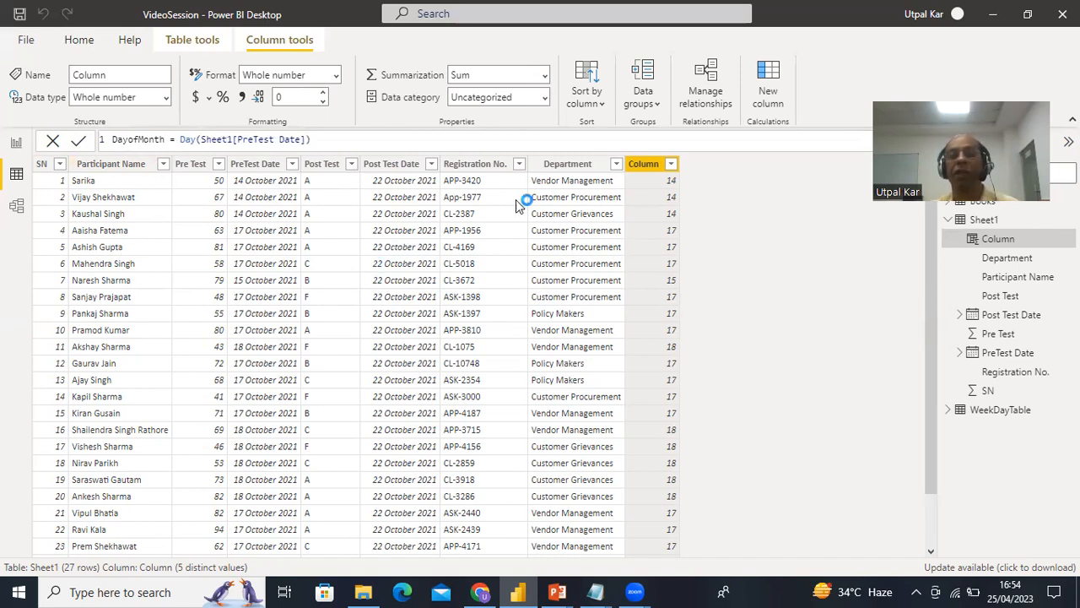
key("Return")
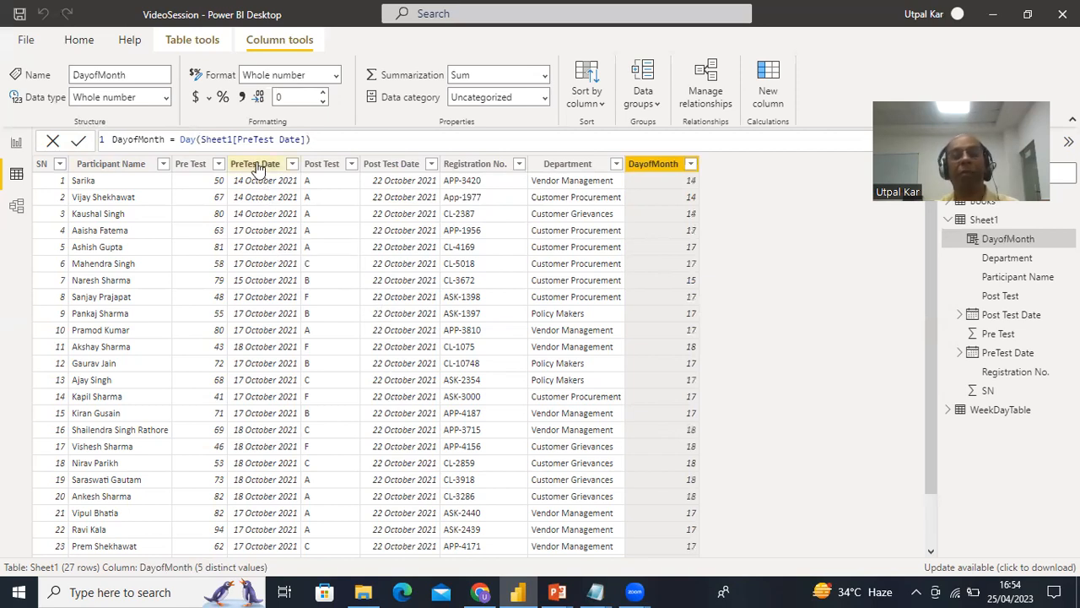
Add another calculated column to Sheet1 and name it YearofDate in its formula
right_click(647, 169)
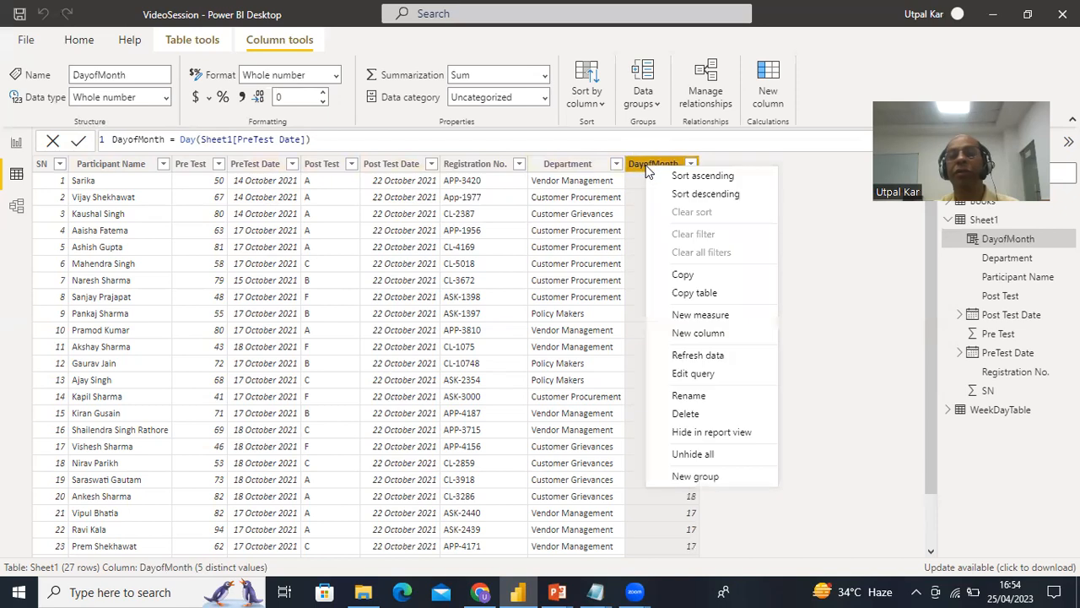
left_click(681, 336)
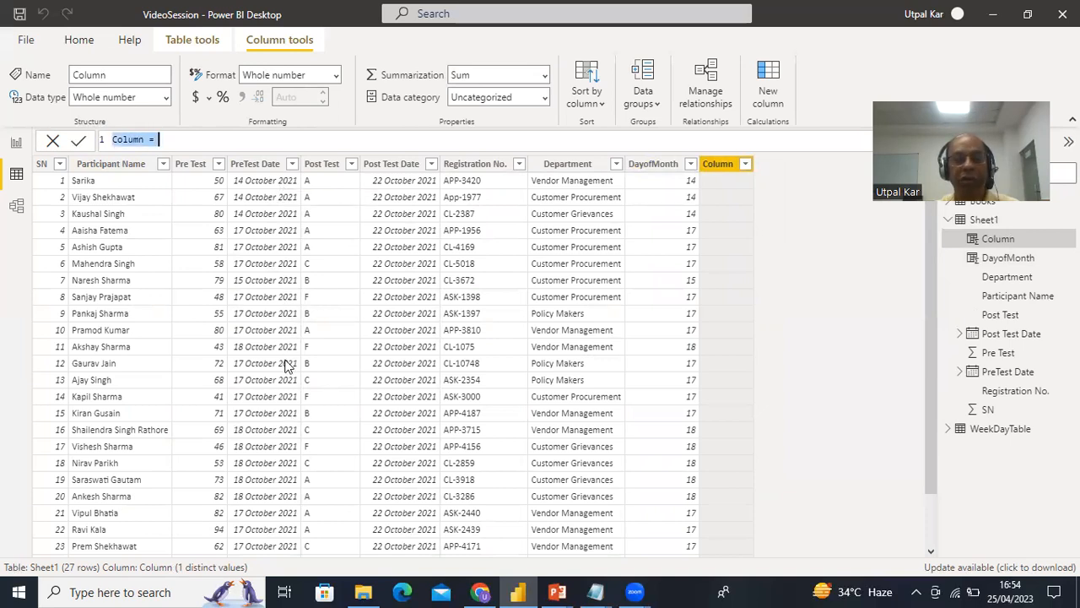
scroll(285, 365, "down", 2)
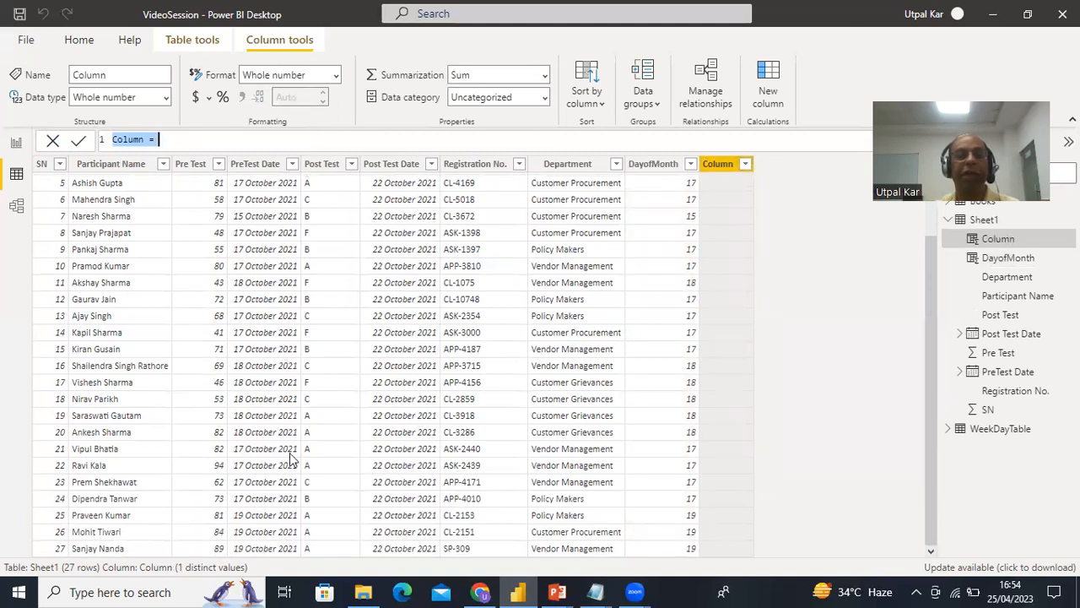
scroll(290, 456, "up", 2)
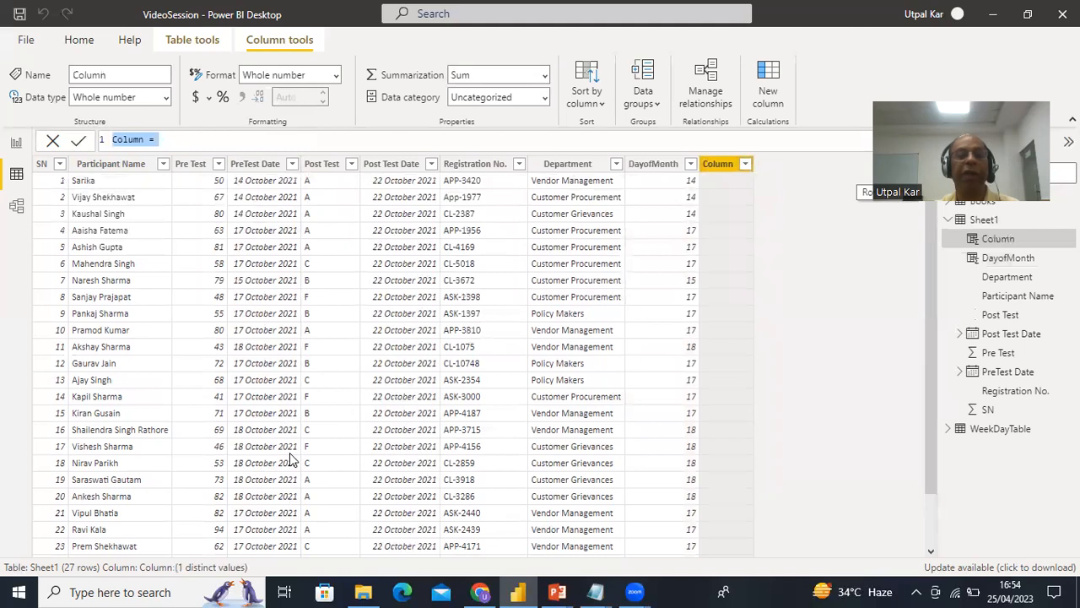
left_click(148, 139)
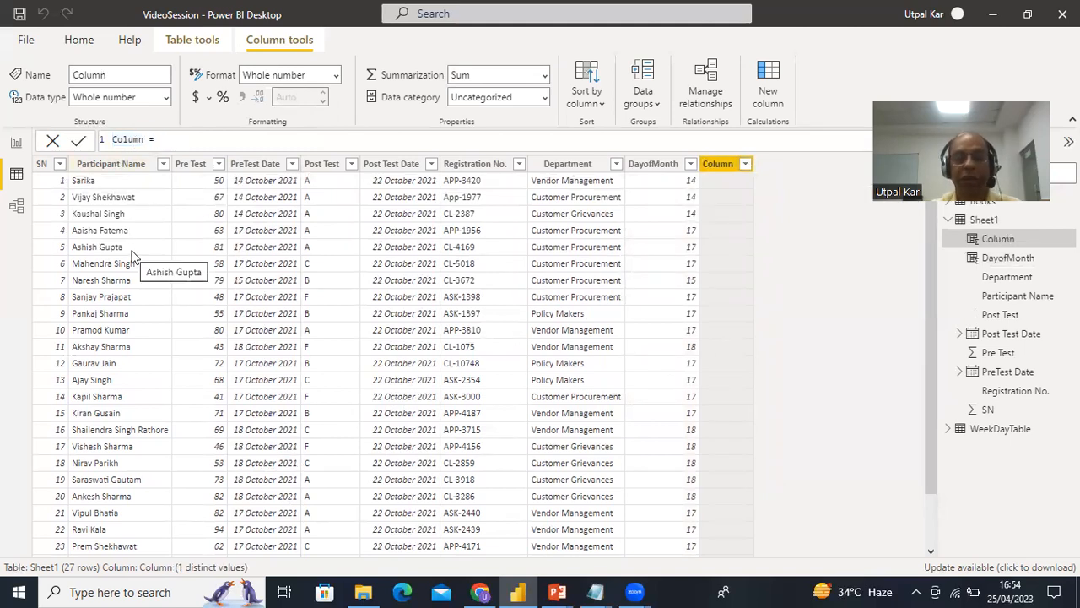
key("BackSpace")
key("BackSpace")
key("BackSpace")
key("BackSpace")
key("BackSpace")
key("BackSpace")
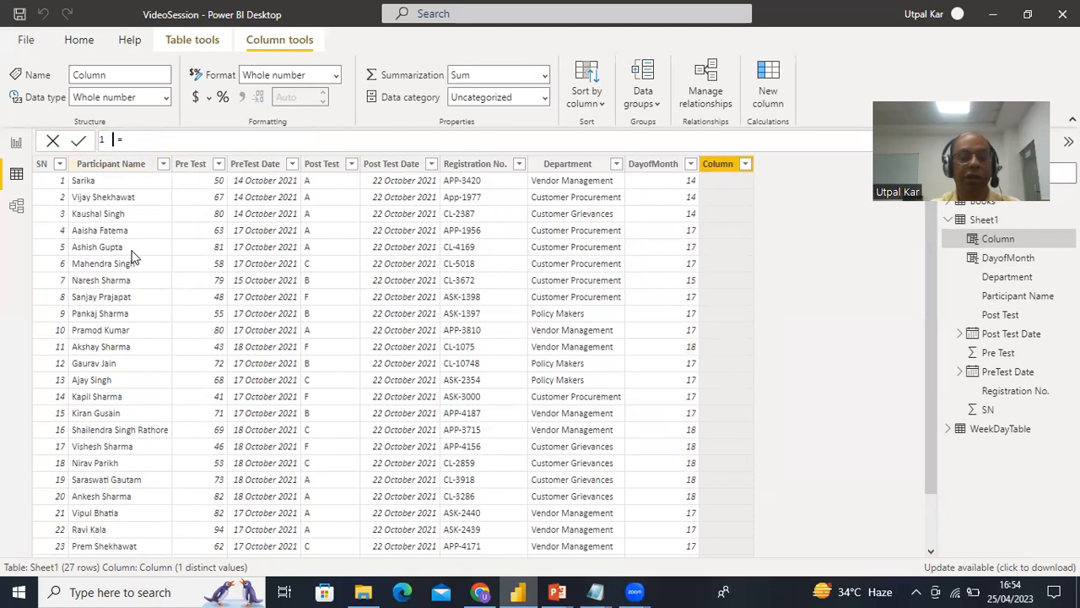
type("Year ")
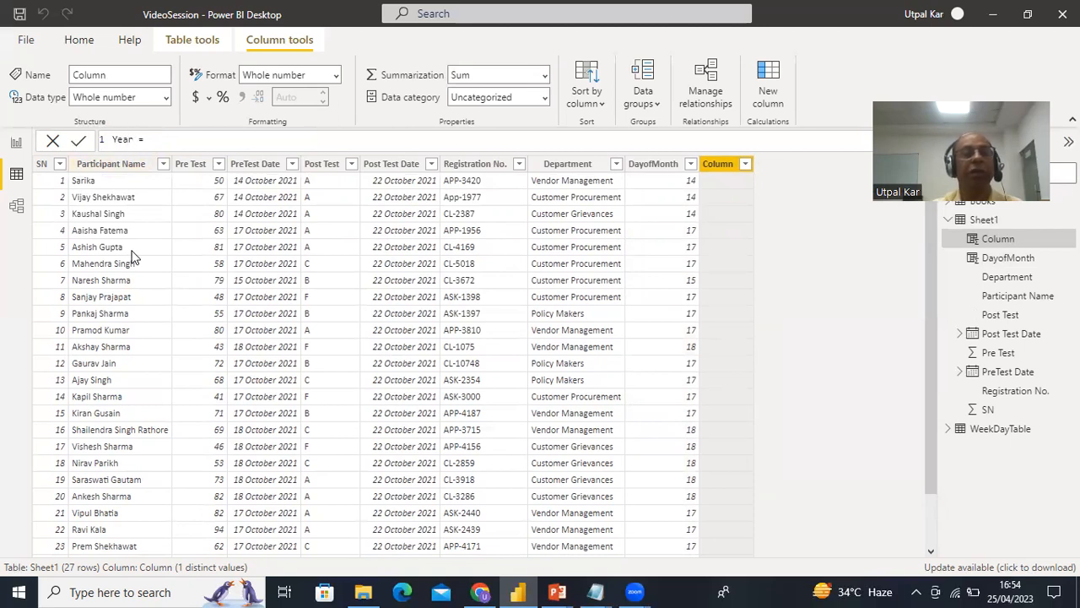
type("ofDate")
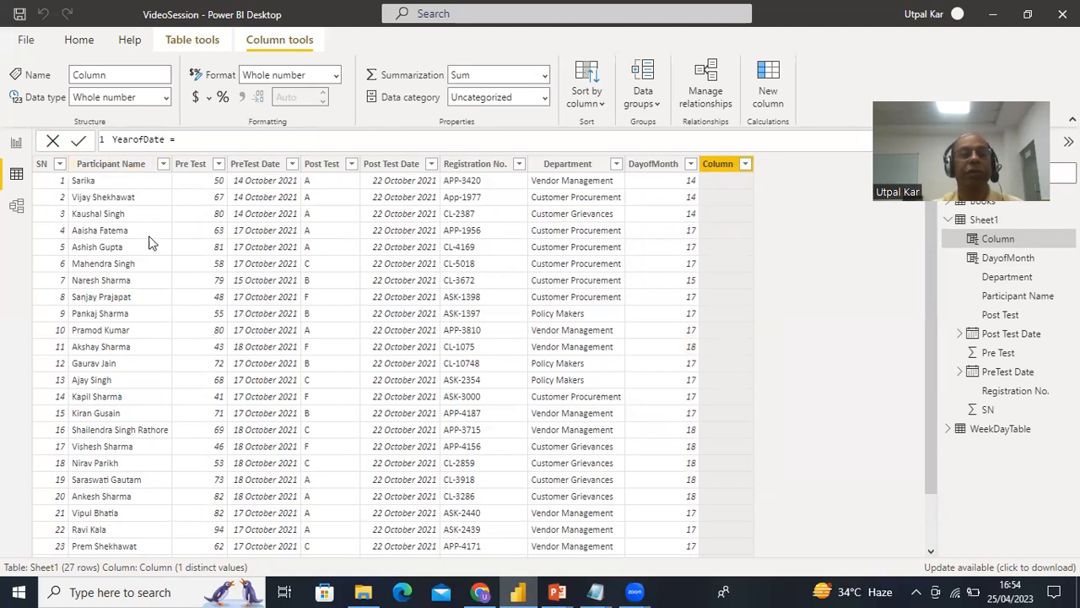
Define the YearofDate column with the formula Year(Sheet1[PreTest Date])
left_click(180, 139)
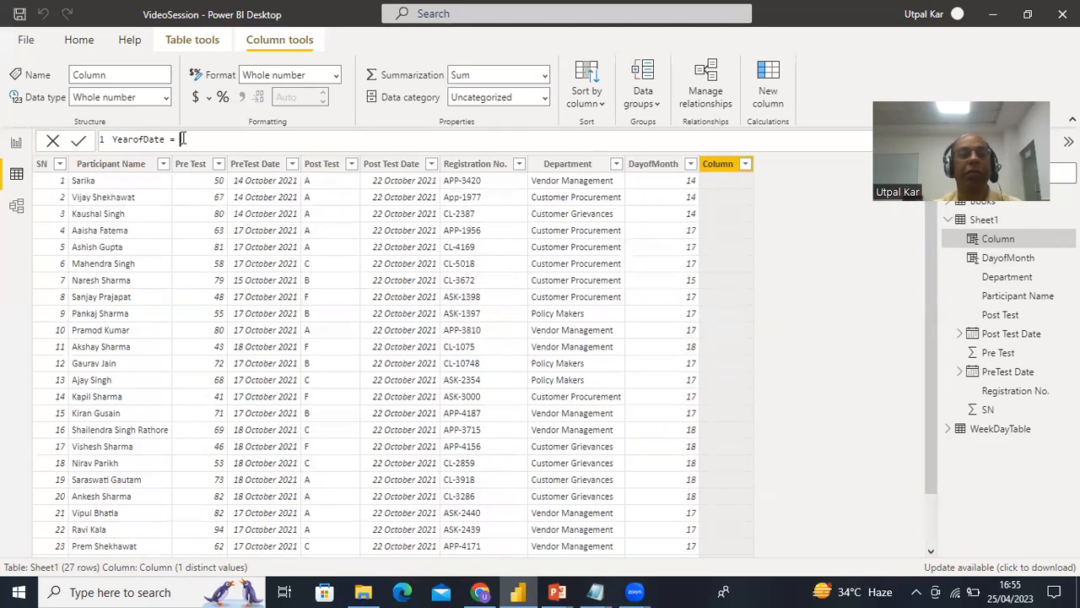
type("Year")
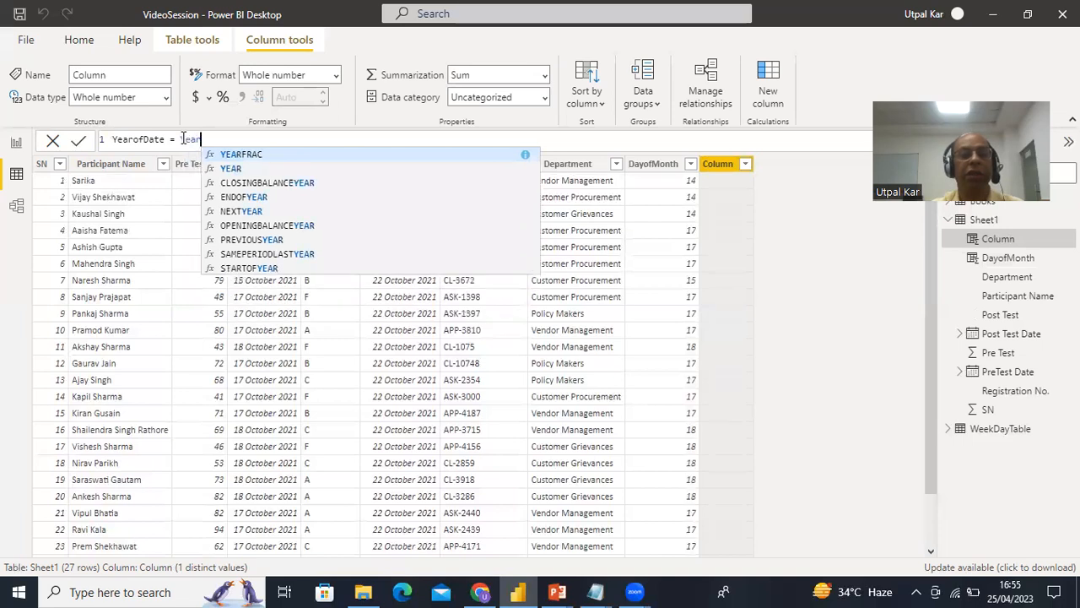
type("(")
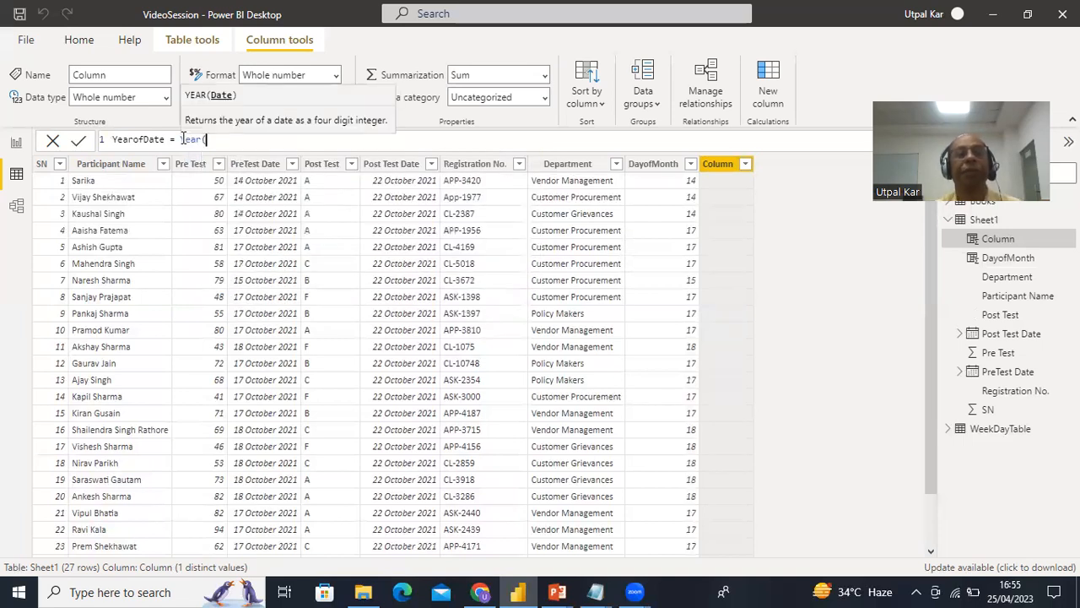
type("She")
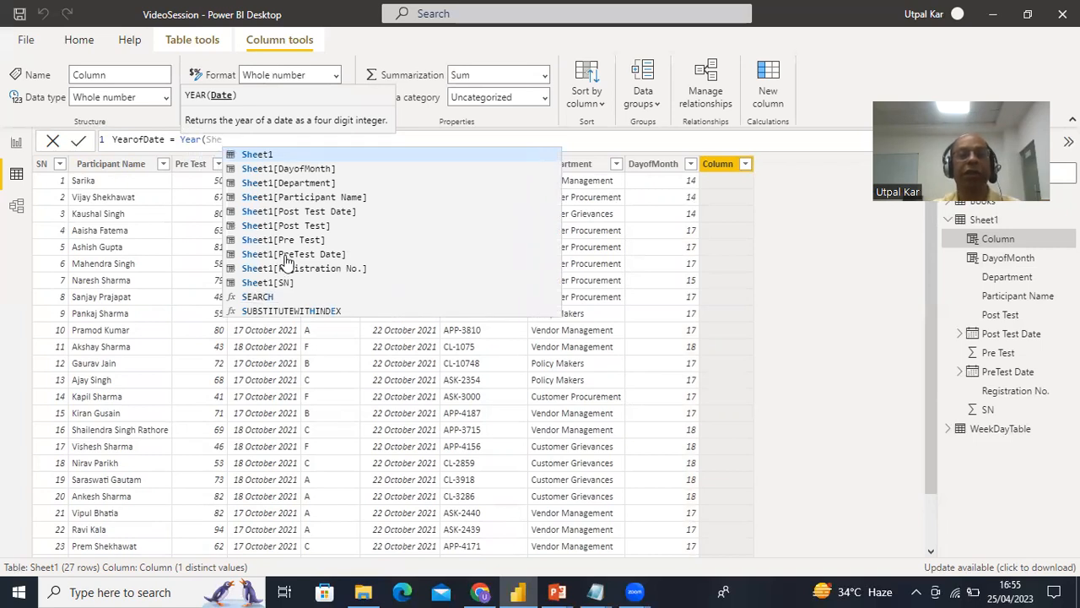
left_click(286, 254)
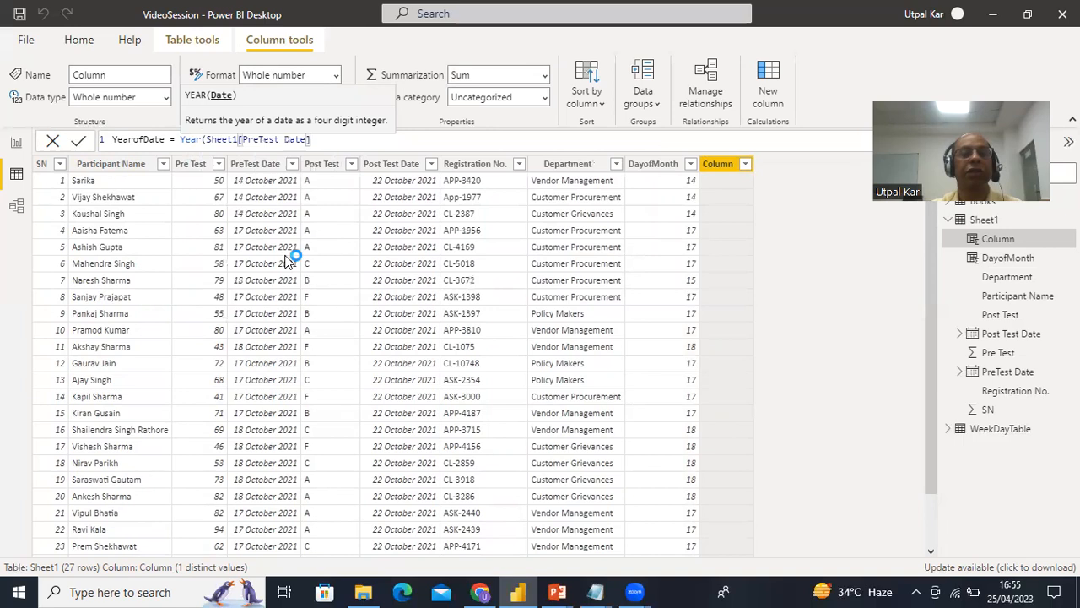
type(")")
key("Return")
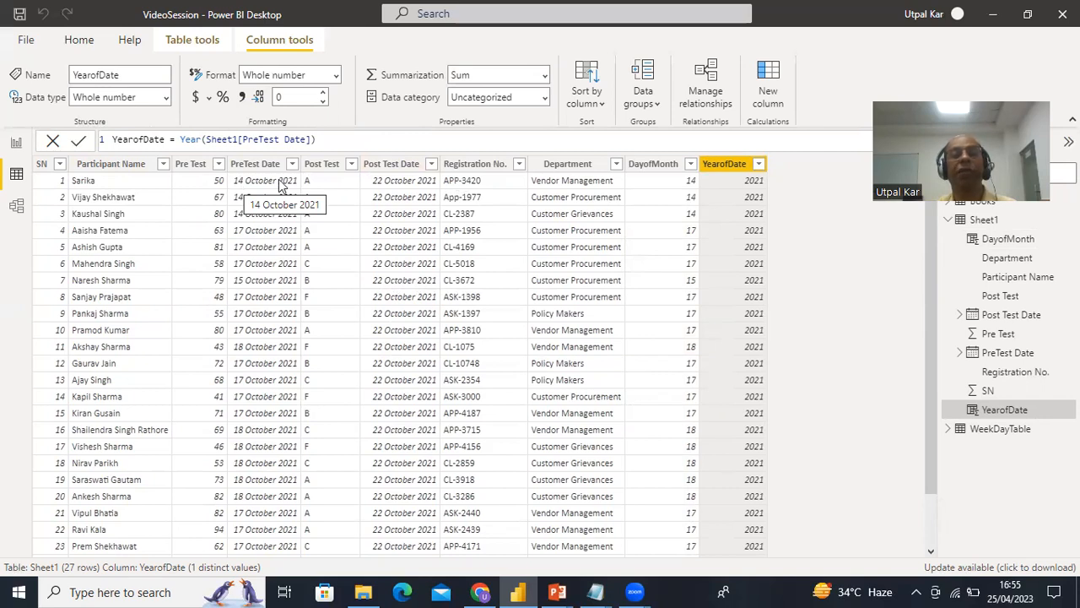
Add a further calculated column to Sheet1 and name it WeekDayNo in its formula
right_click(722, 167)
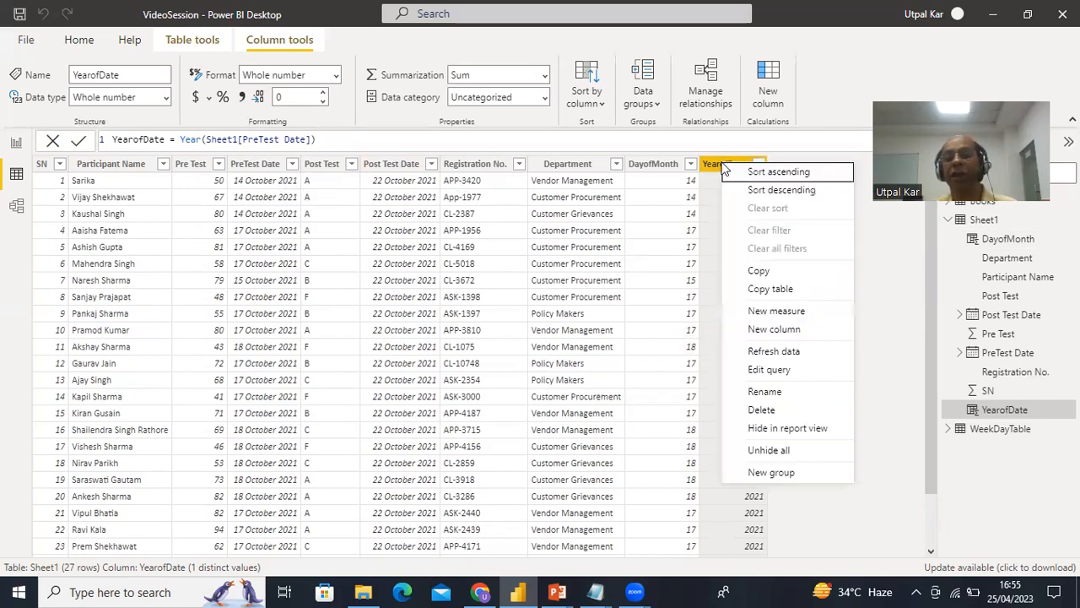
left_click(762, 331)
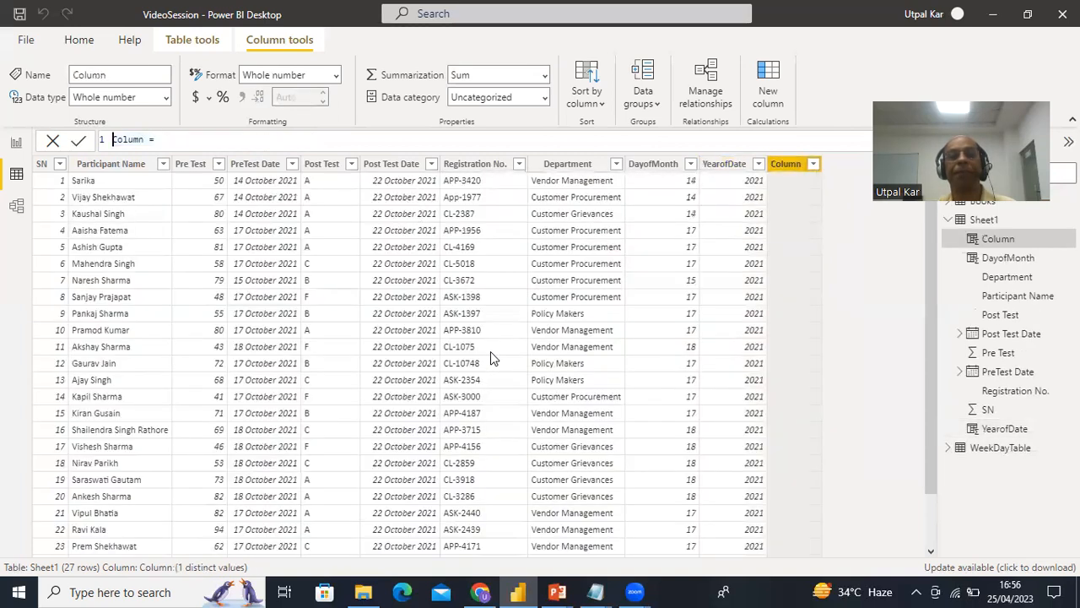
triple_click(148, 138)
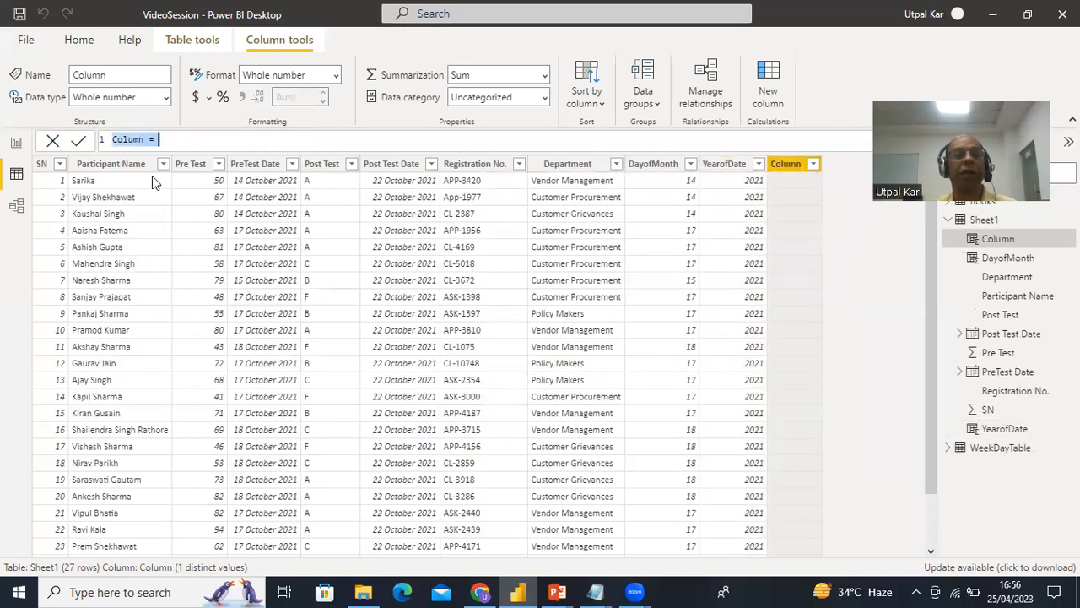
left_click(148, 139)
key("BackSpace")
key("BackSpace")
key("BackSpace")
key("BackSpace")
key("BackSpace")
key("BackSpace")
key("BackSpace")
key("BackSpace")
type("Week")
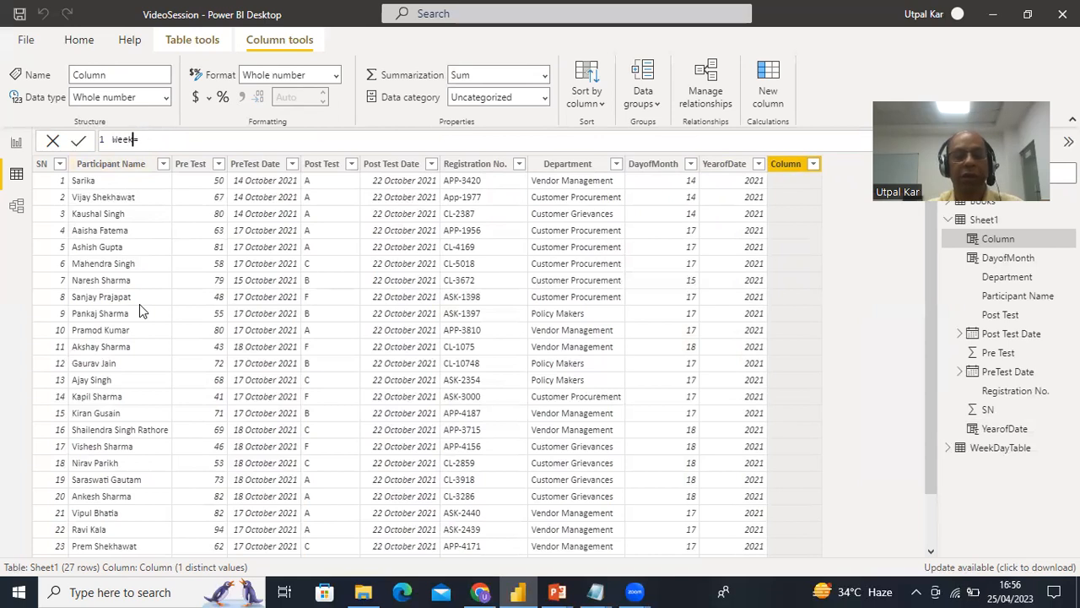
type("DayNo=")
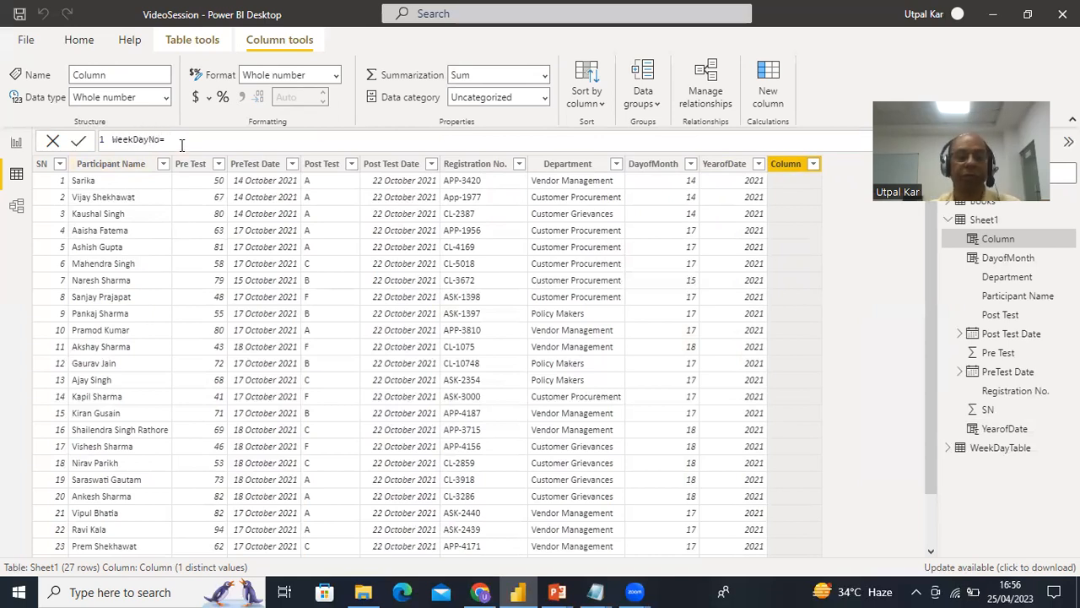
Define the WeekDayNo column with the formula WEEKDAY(Sheet1[PreTest Date])
type(" Week")
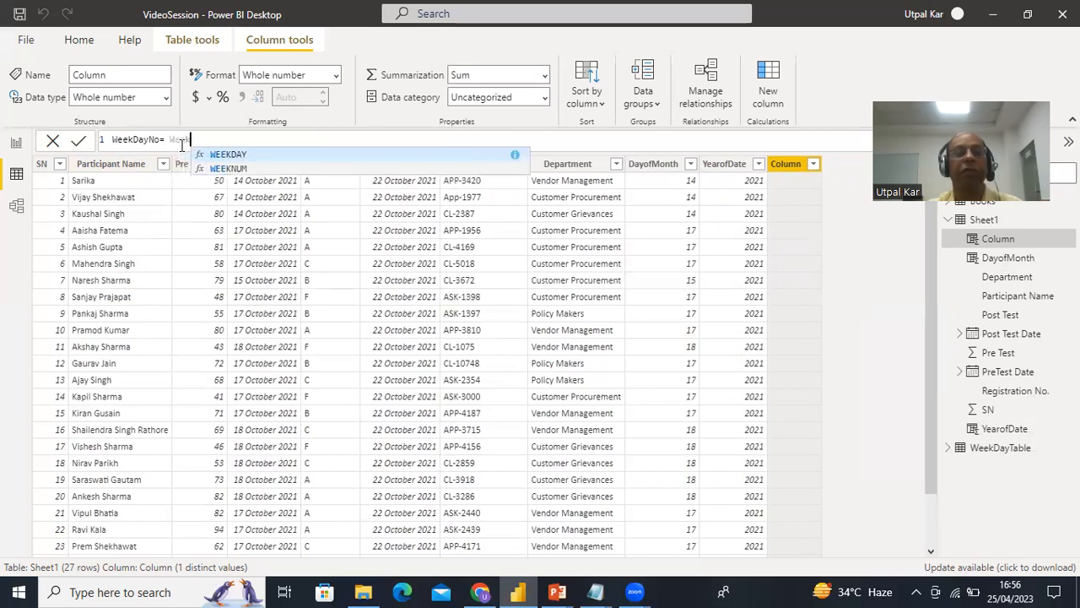
left_click(225, 155)
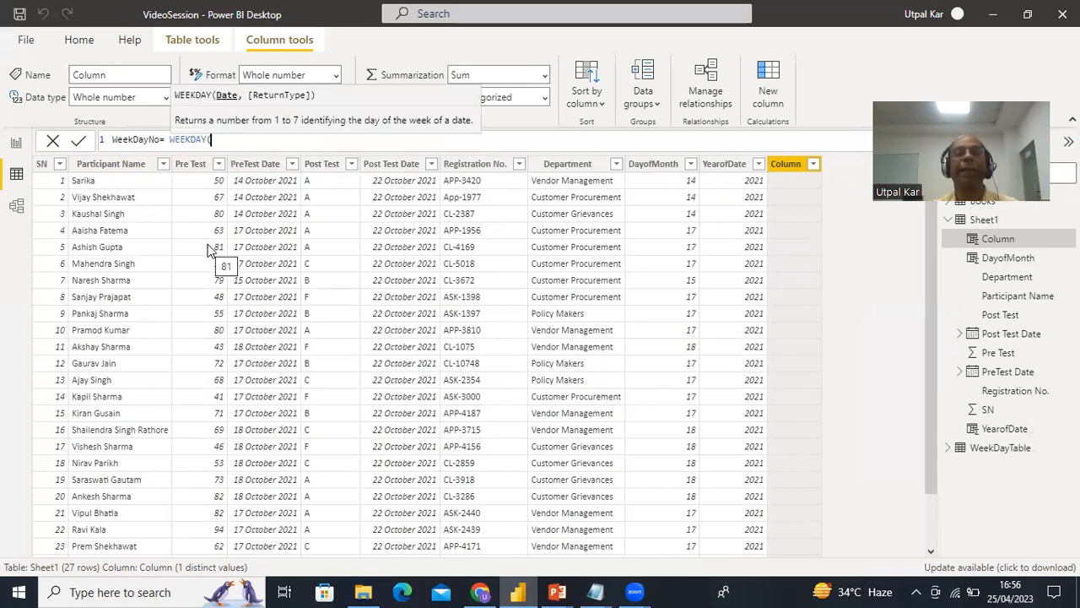
type("Sh")
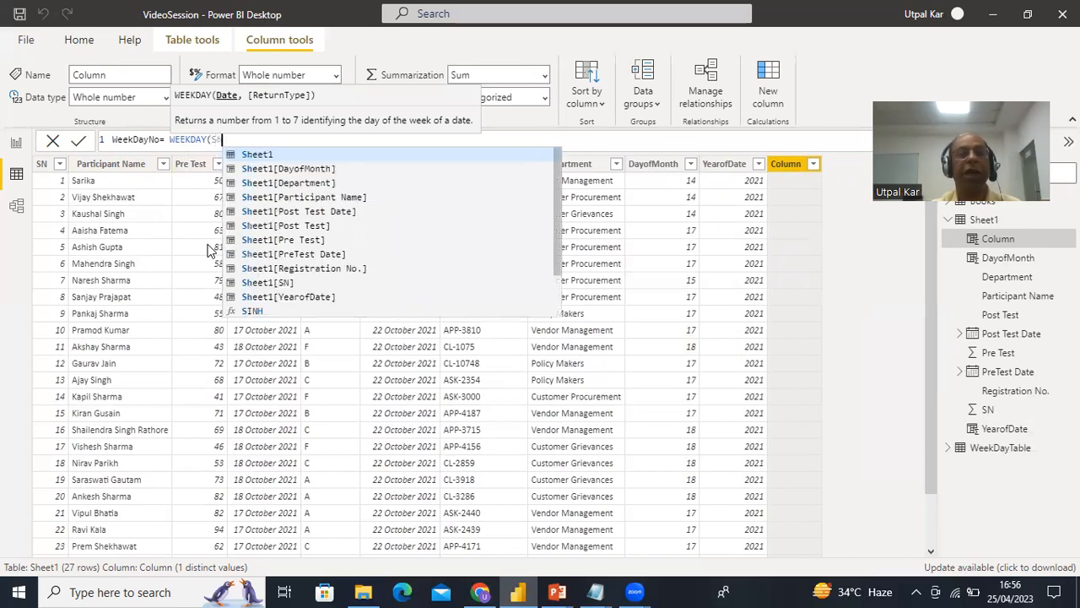
left_click(286, 258)
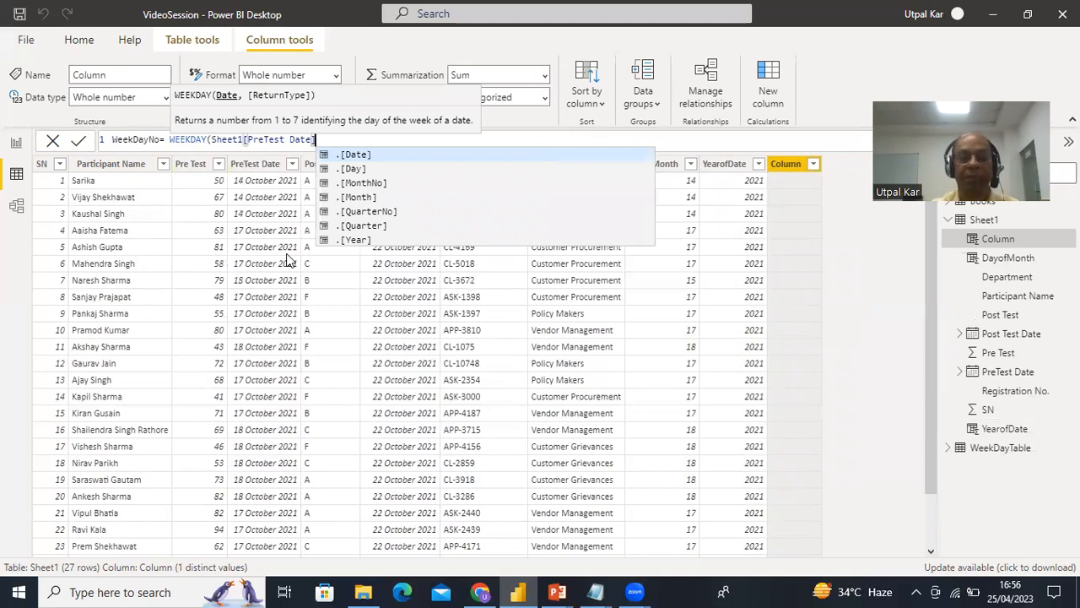
type(")")
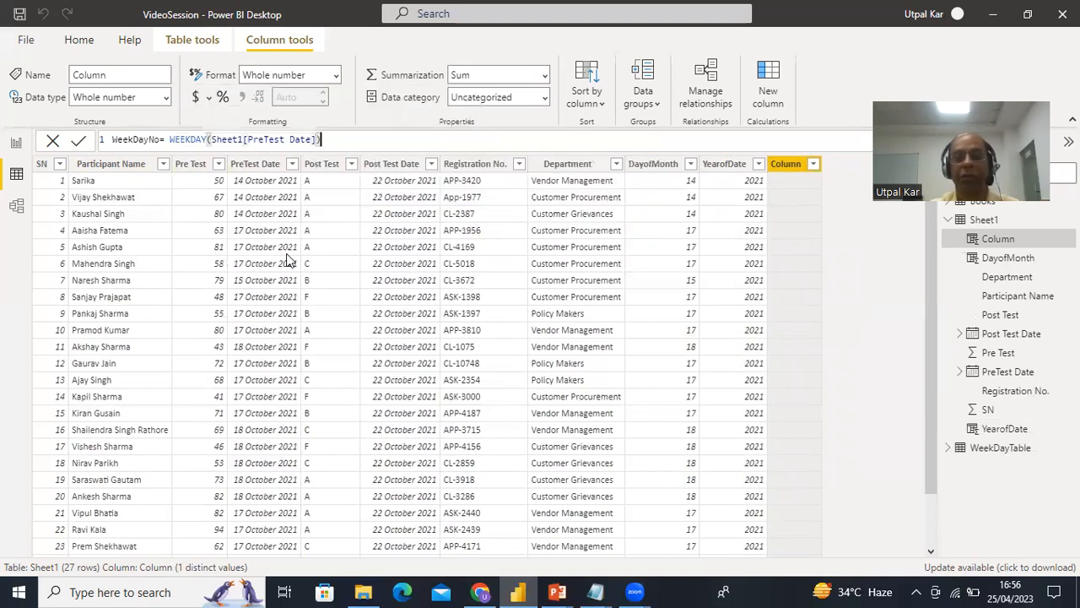
key("Return")
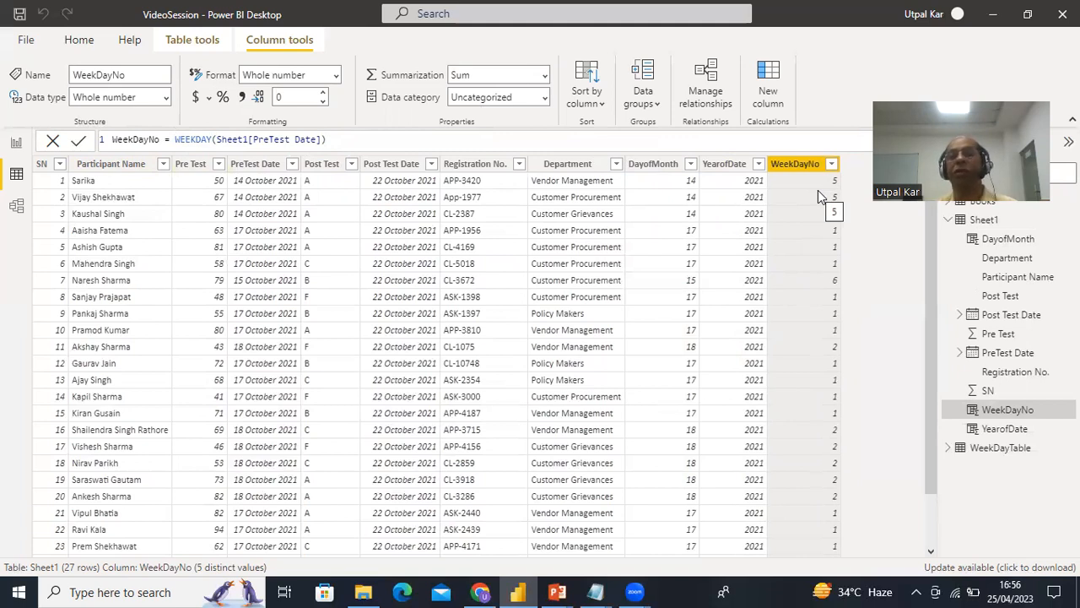
Format the PreTest Date column to show the weekday name, using the dddd, d mmmm yyyy date format
scroll(789, 390, "down", 2)
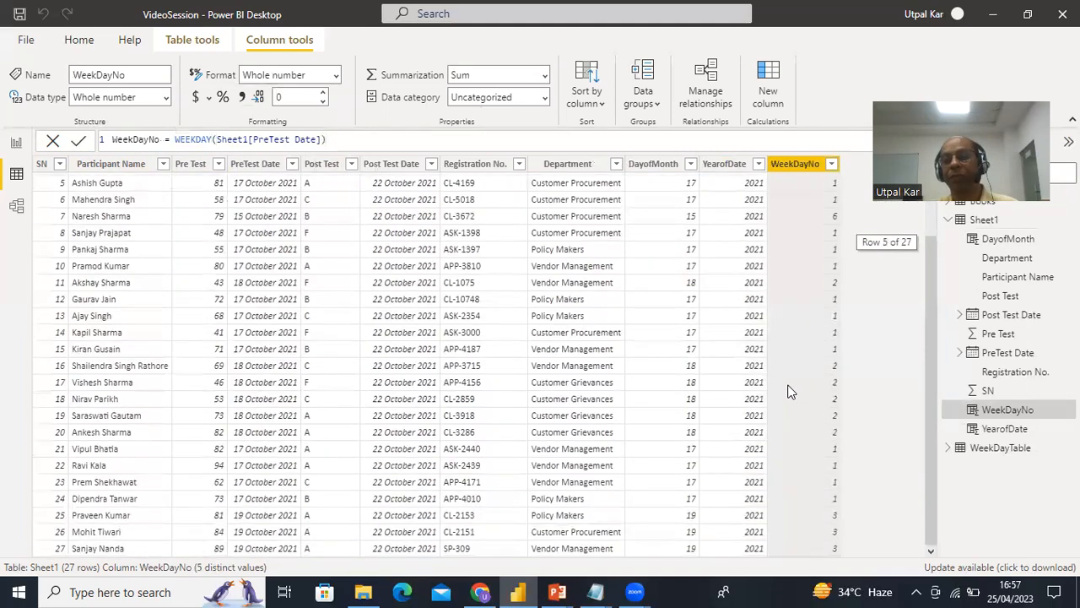
scroll(779, 416, "up", 2)
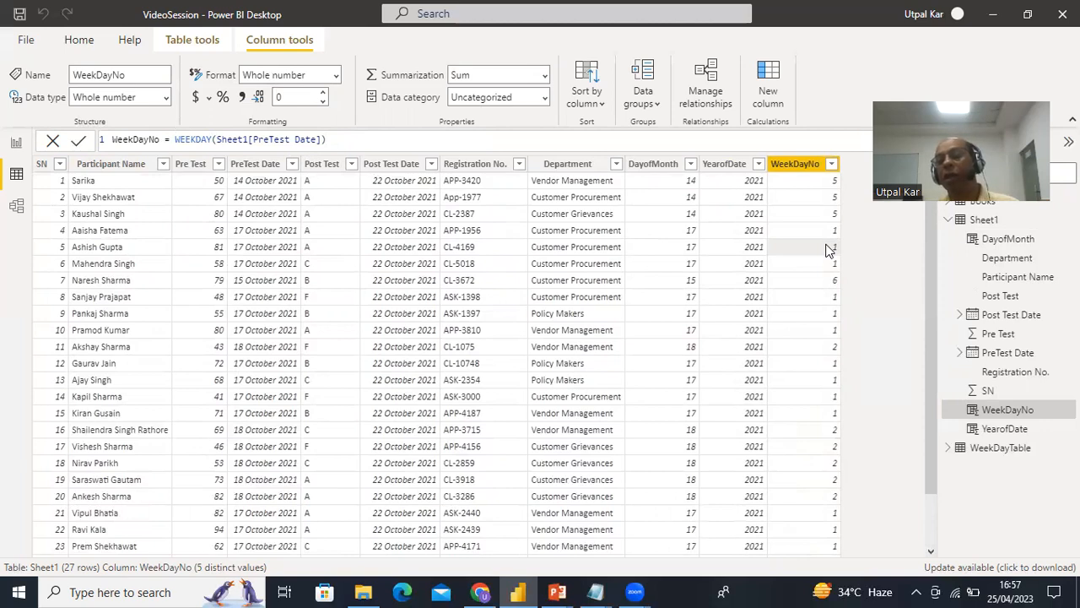
scroll(781, 390, "down", 2)
scroll(781, 390, "up", 2)
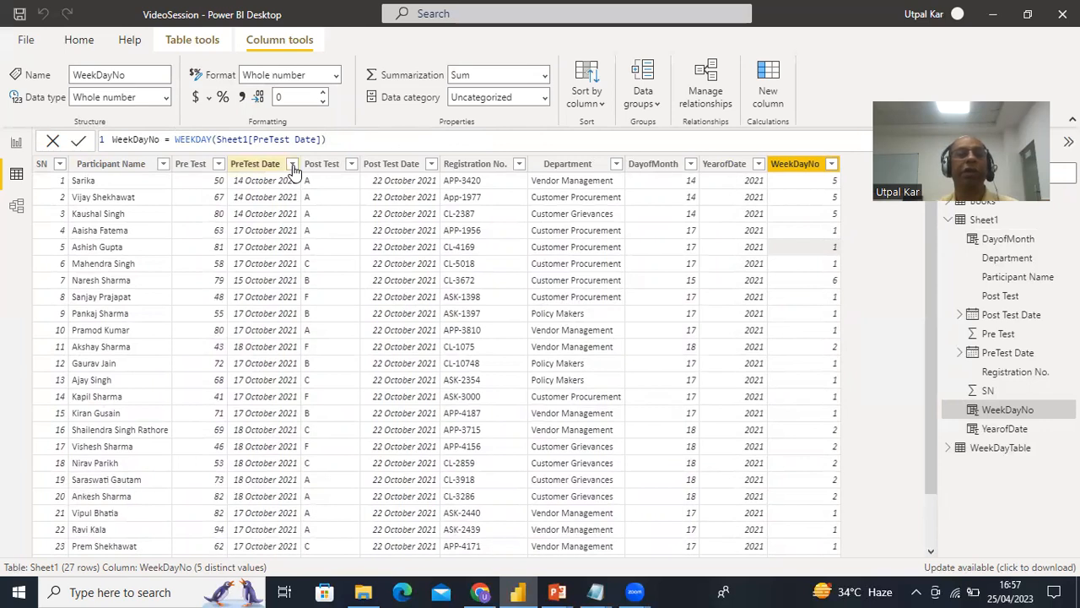
left_click(252, 169)
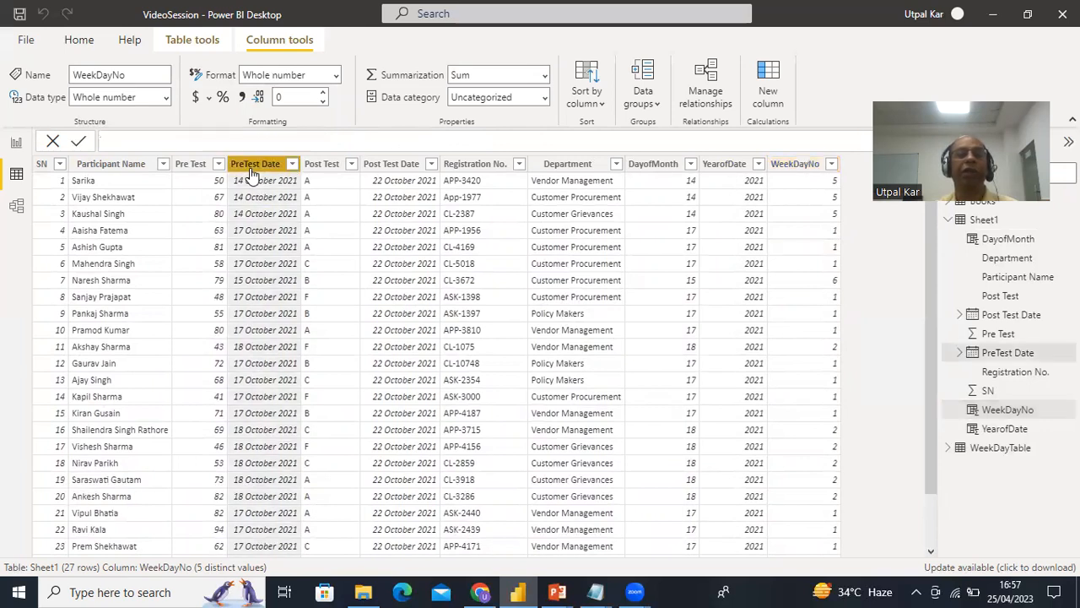
left_click(337, 77)
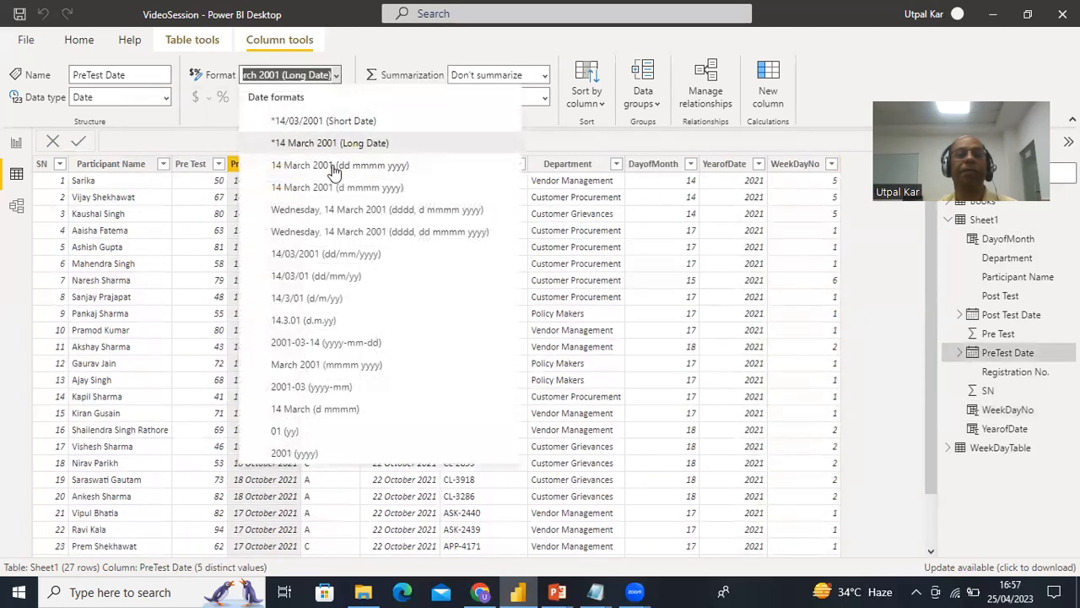
left_click(305, 211)
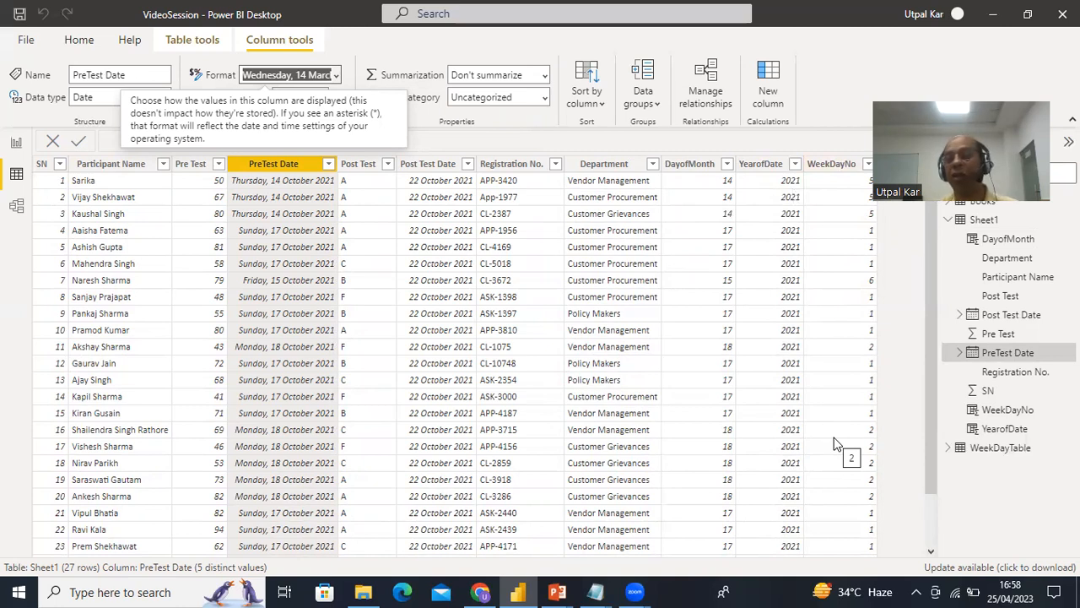
left_click(865, 304)
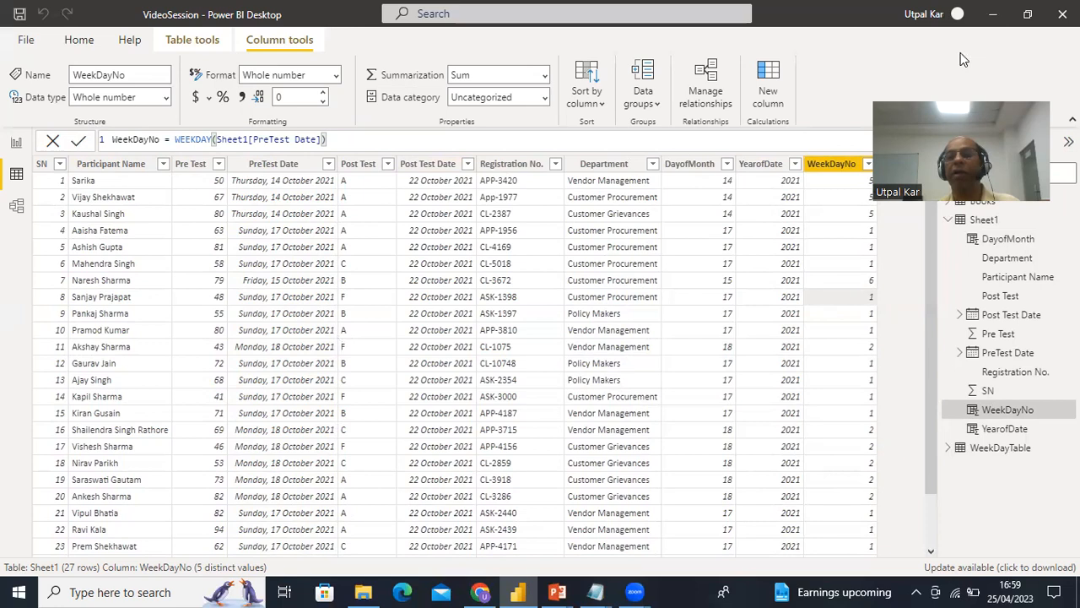
left_click_drag(960, 169, 972, 118)
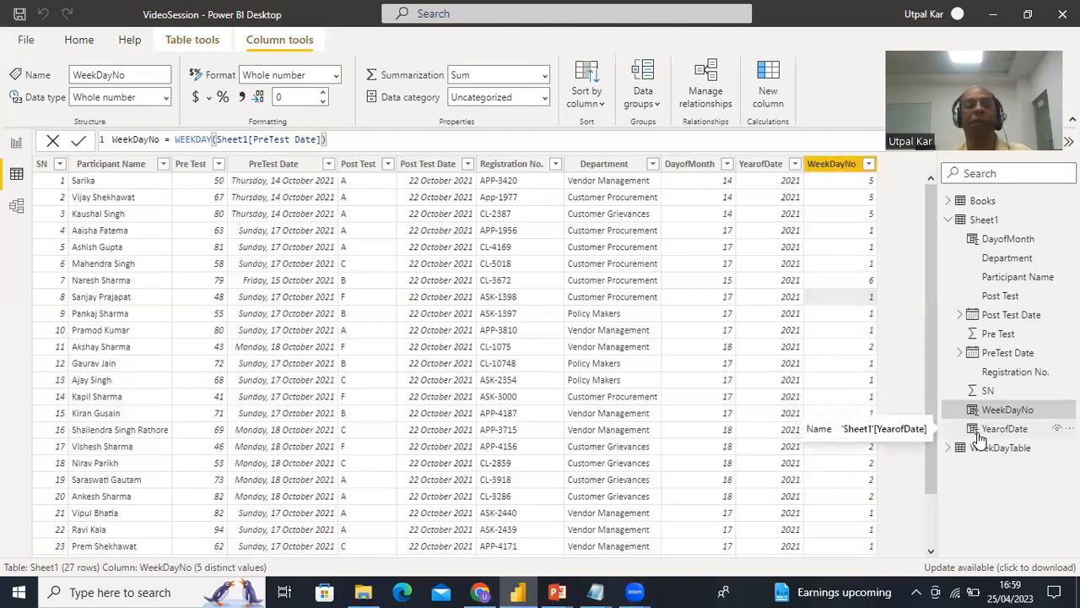
Add another calculated column to Sheet1 and name it ResultDate in its formula
right_click(429, 169)
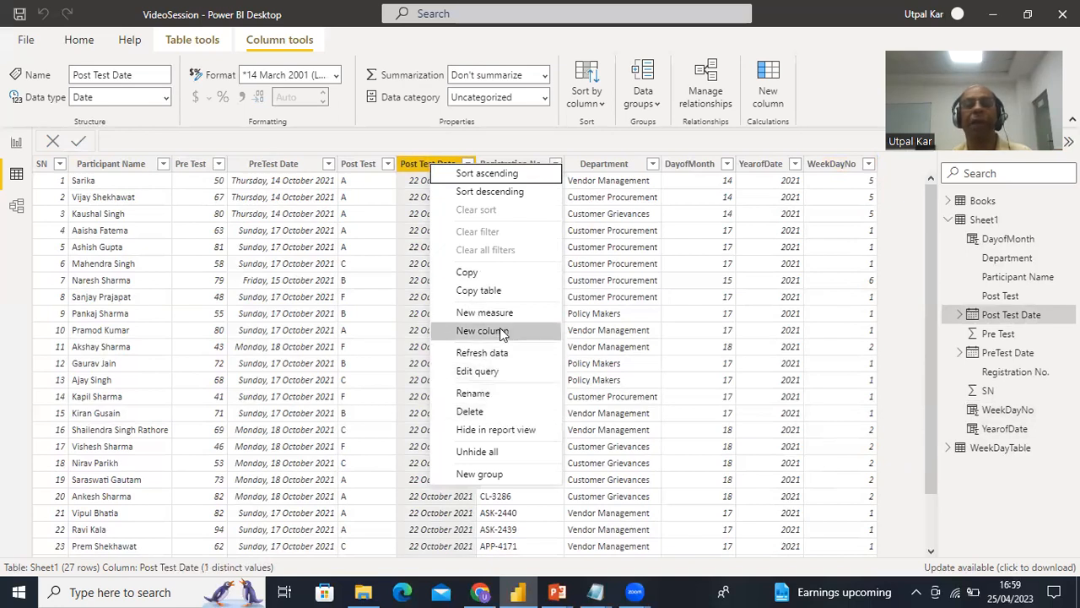
left_click(501, 329)
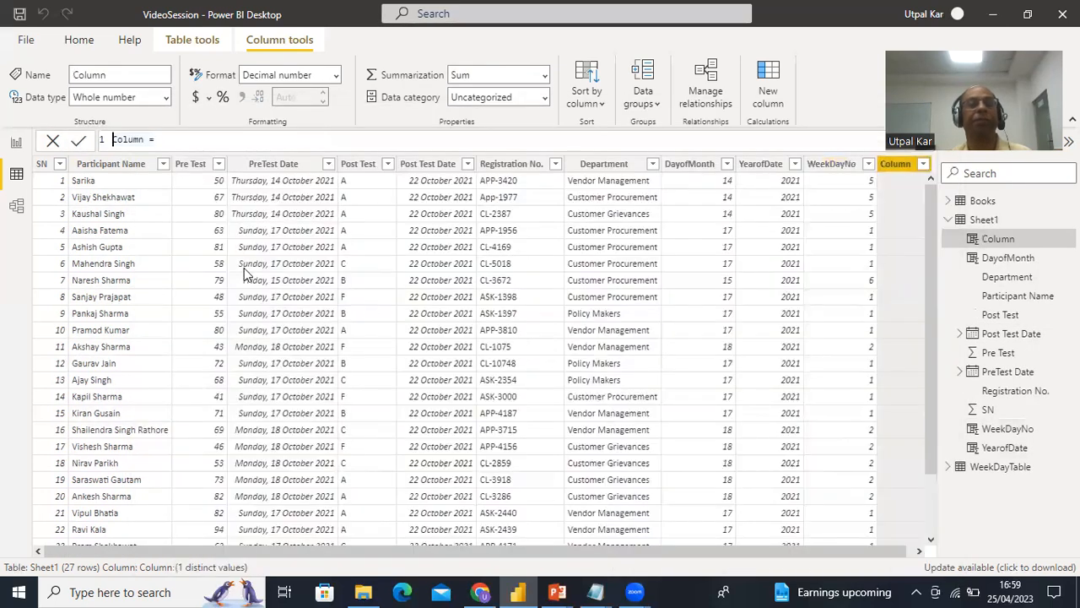
double_click(143, 140)
left_click(140, 140)
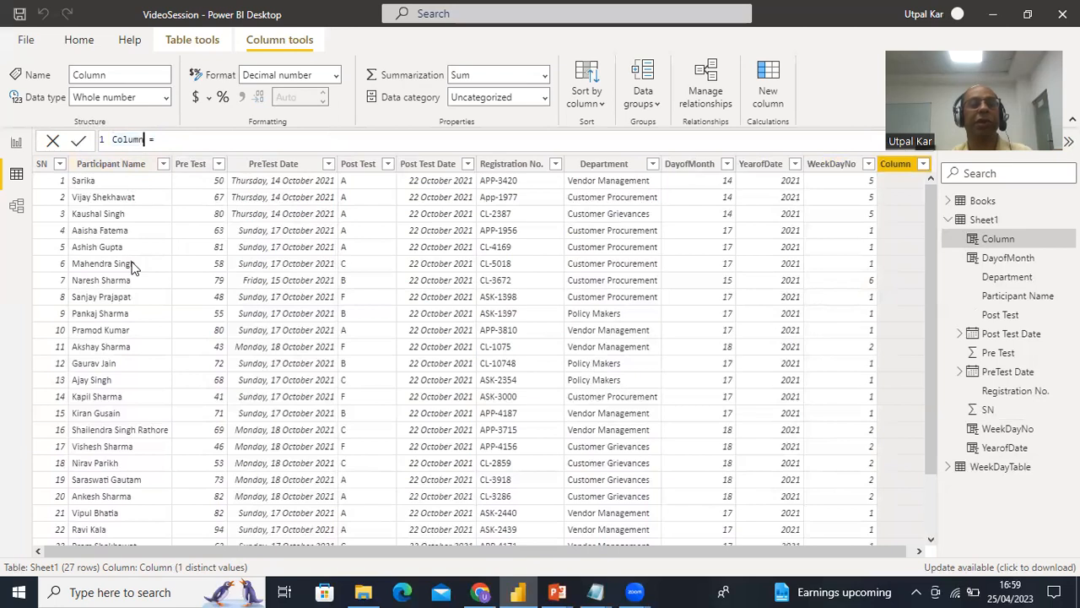
key("BackSpace")
key("BackSpace")
key("BackSpace")
key("BackSpace")
key("BackSpace")
key("BackSpace")
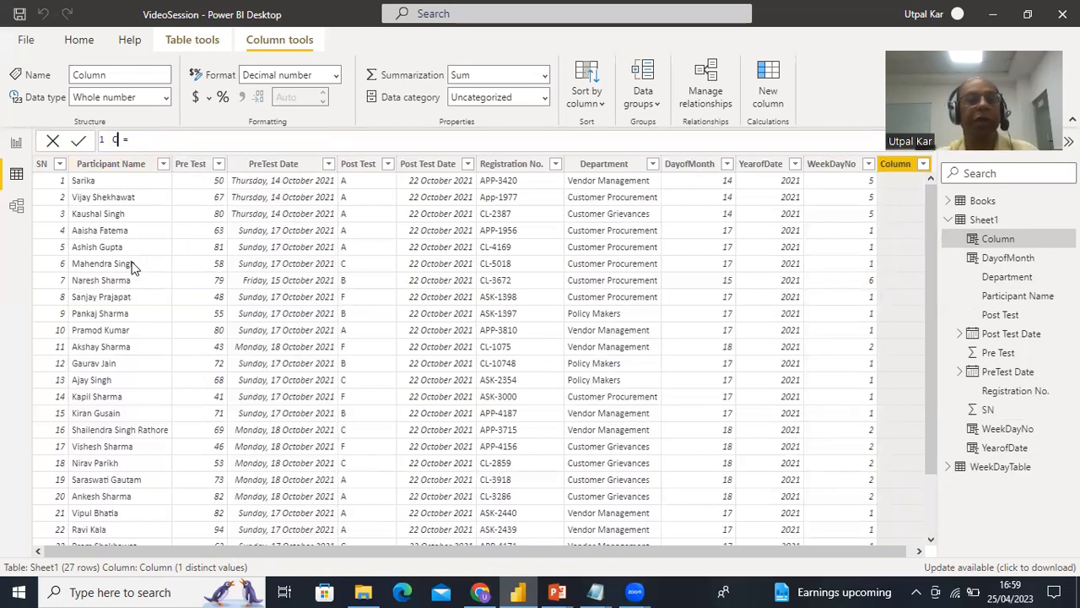
type("ResultDate")
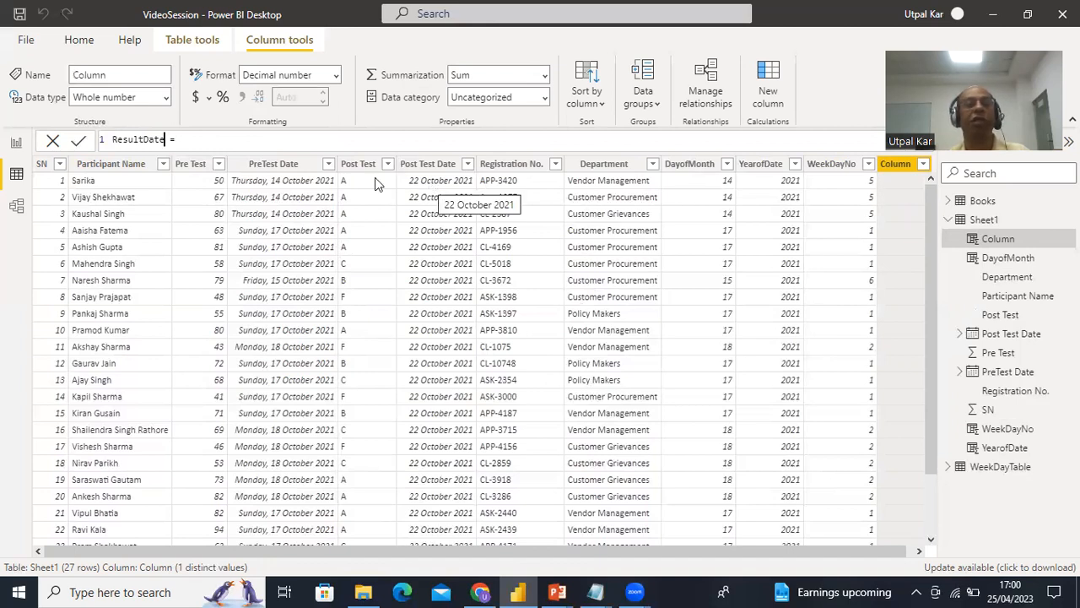
Define the ResultDate column with the formula DATEADD(Sheet1[Post Test Date],7,DAY)
left_click(189, 139)
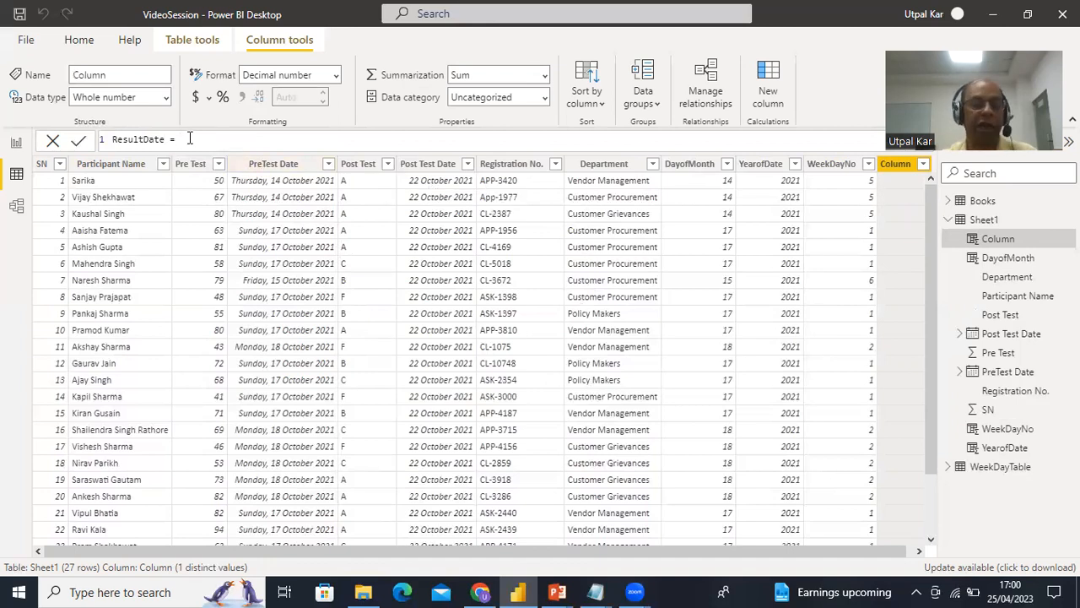
type("Date")
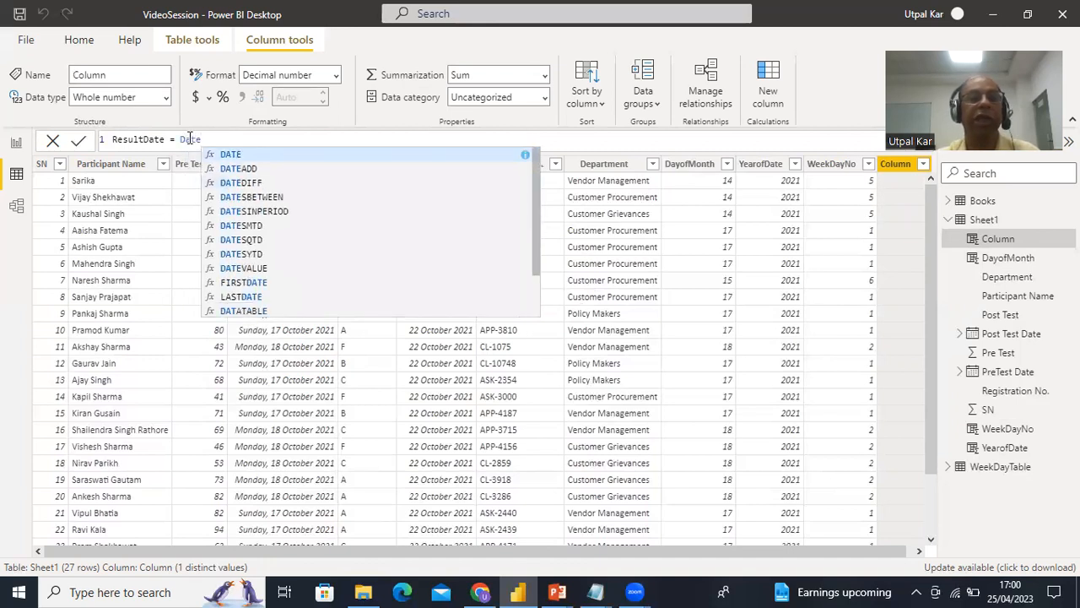
double_click(232, 171)
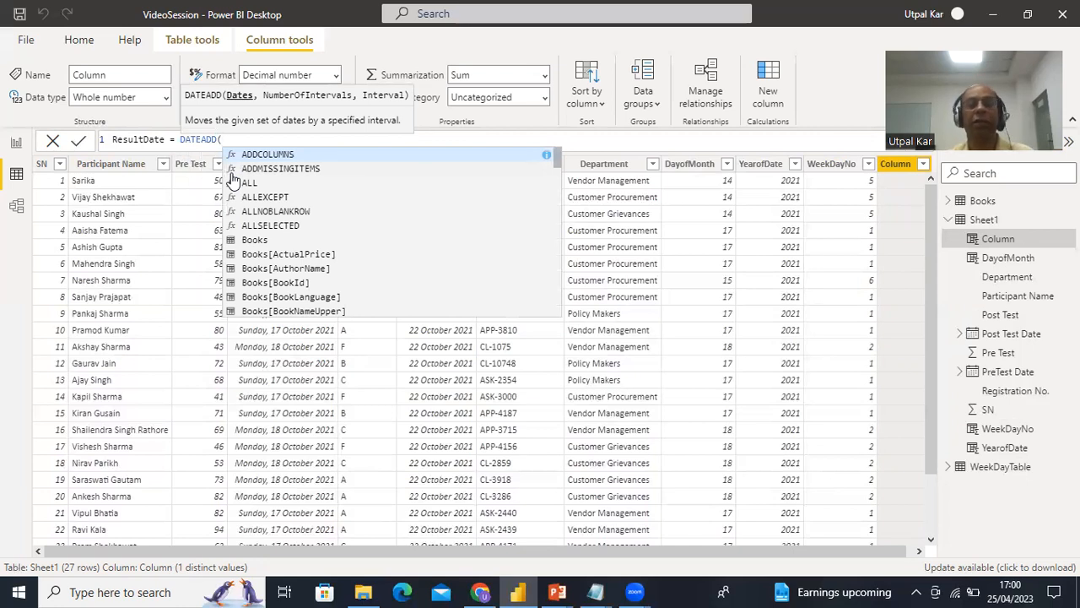
type("Sh")
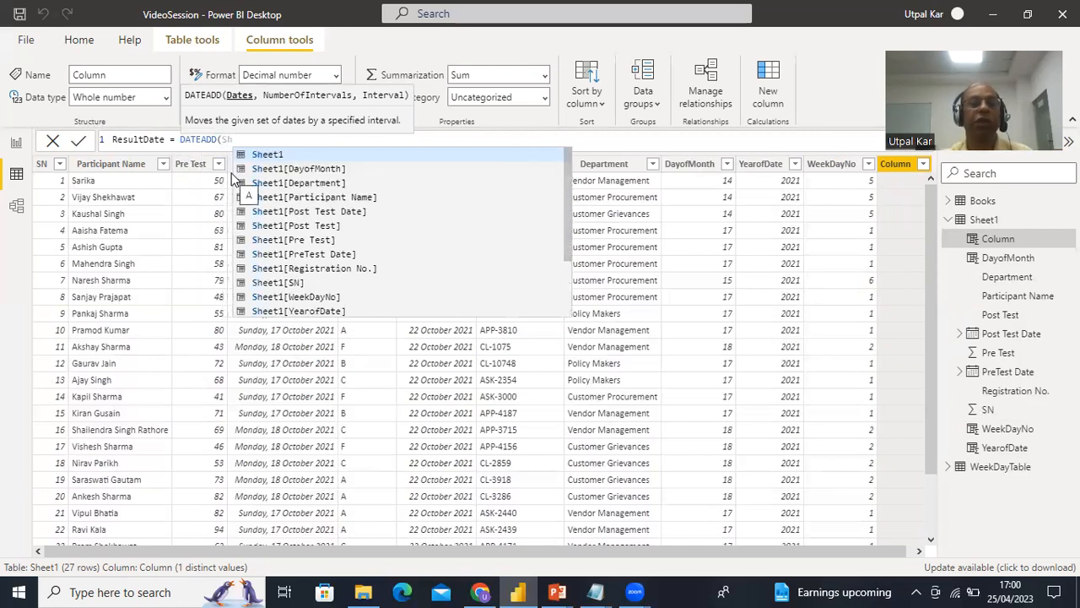
left_click(305, 213)
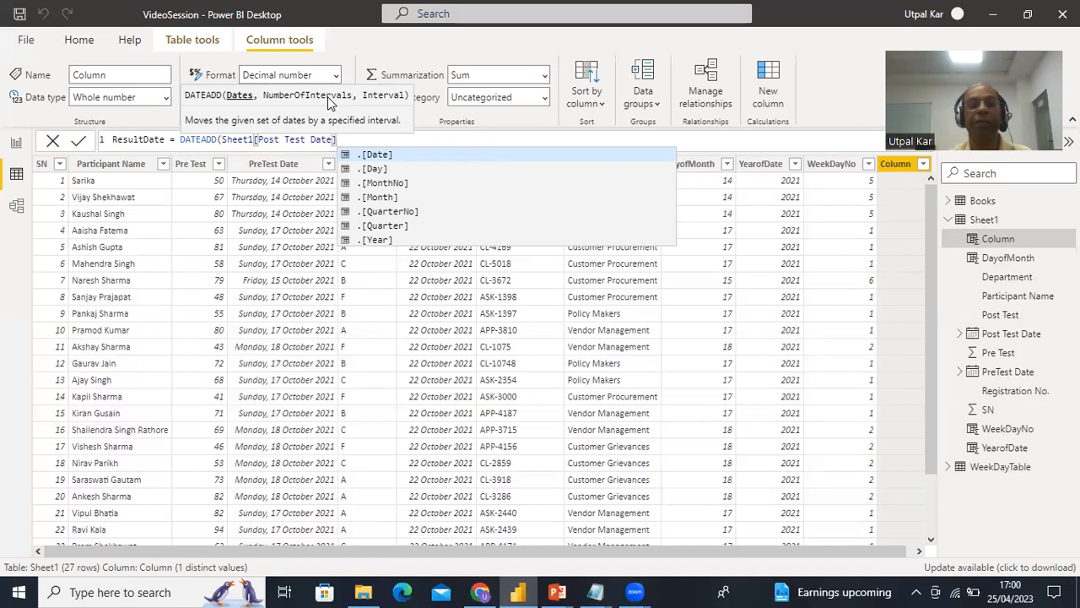
type(",")
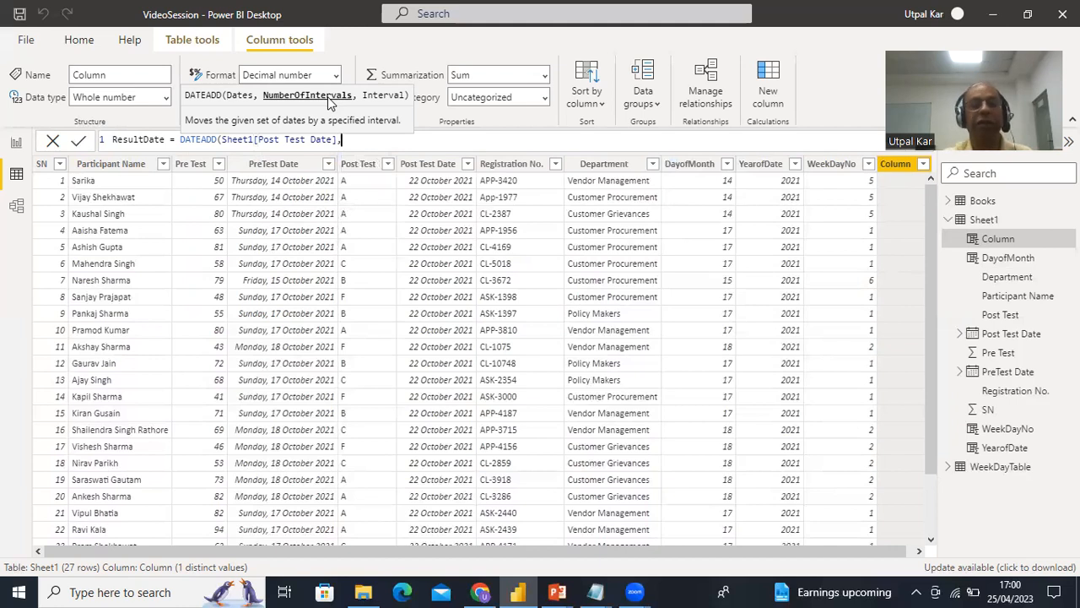
type("7")
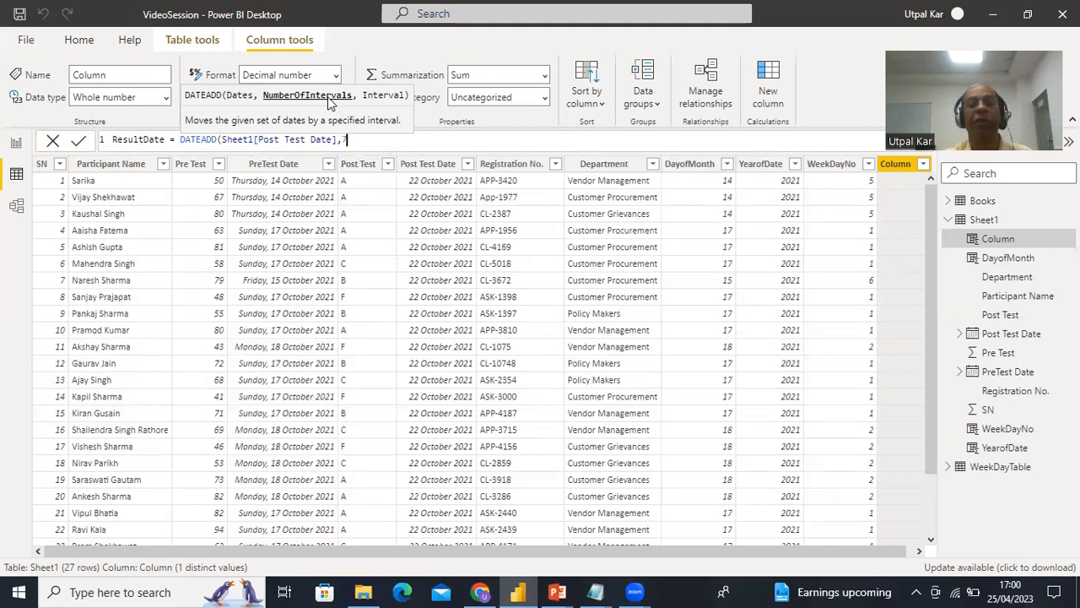
type(",")
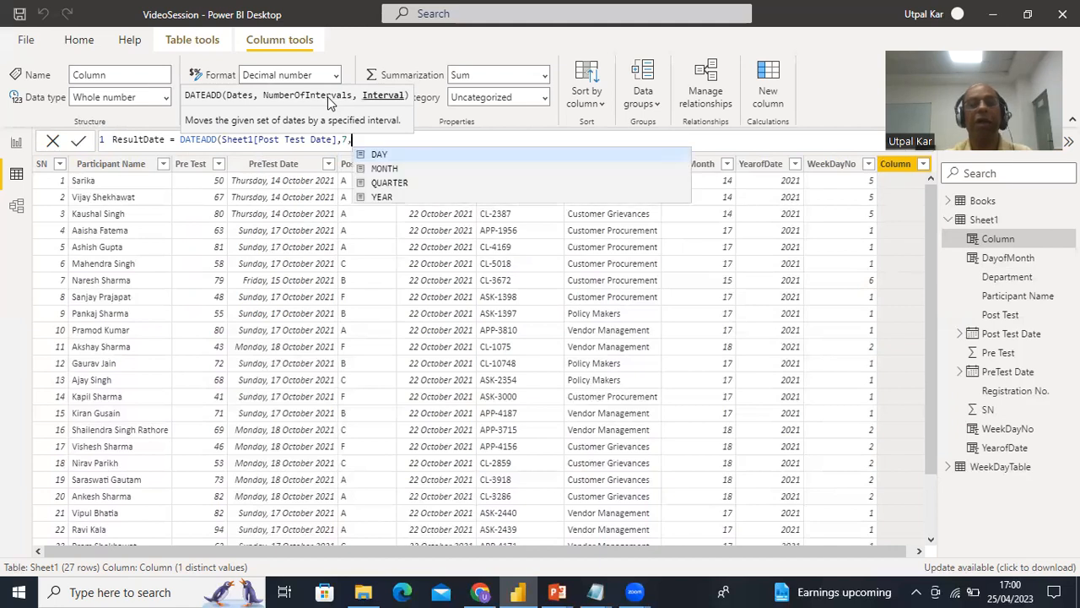
left_click(380, 156)
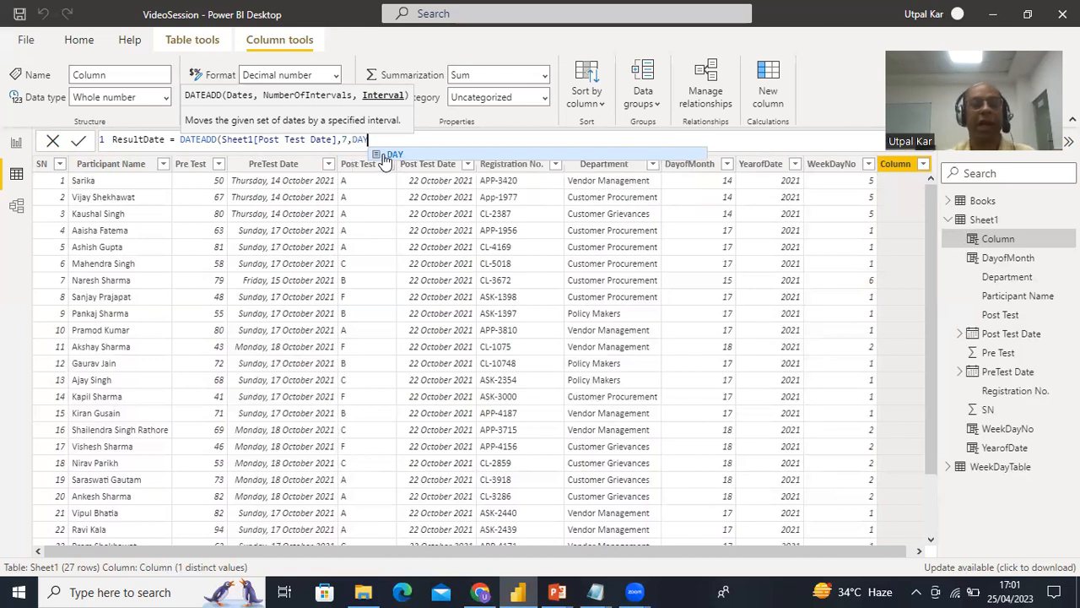
type(")")
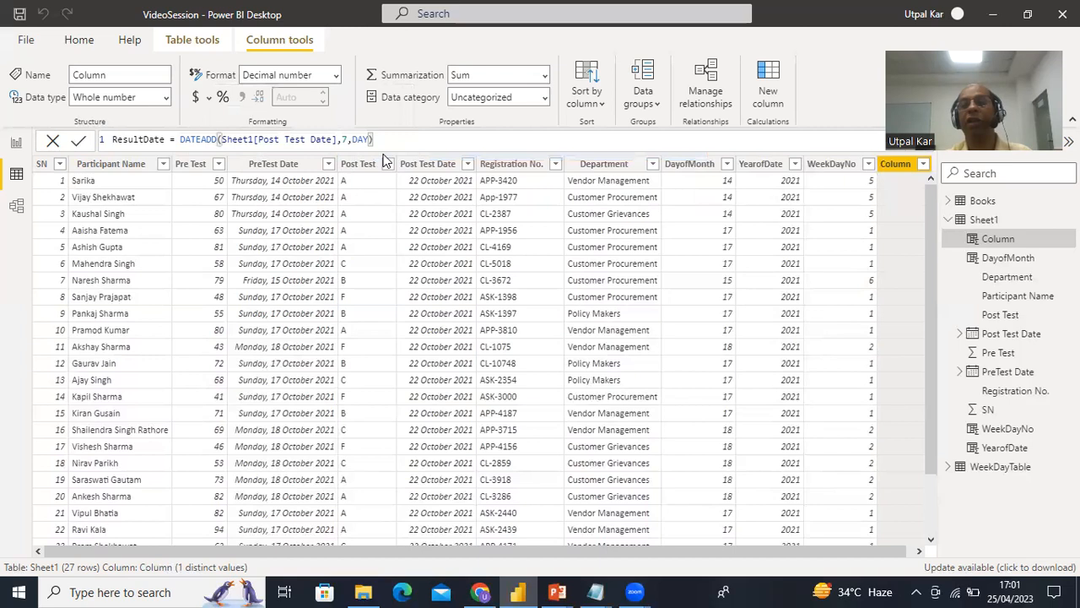
key("Return")
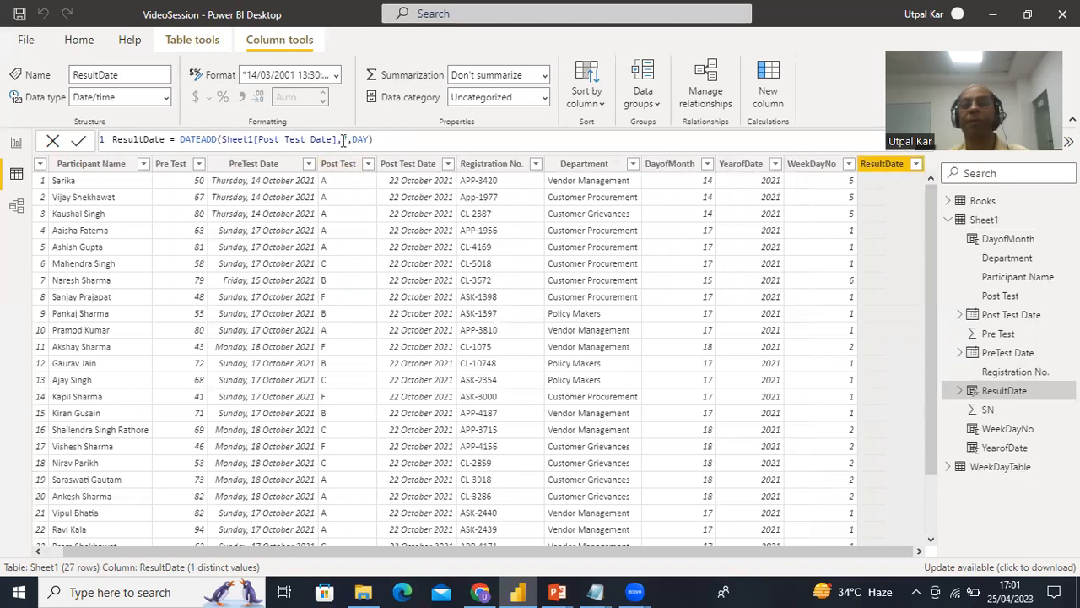
type("7")
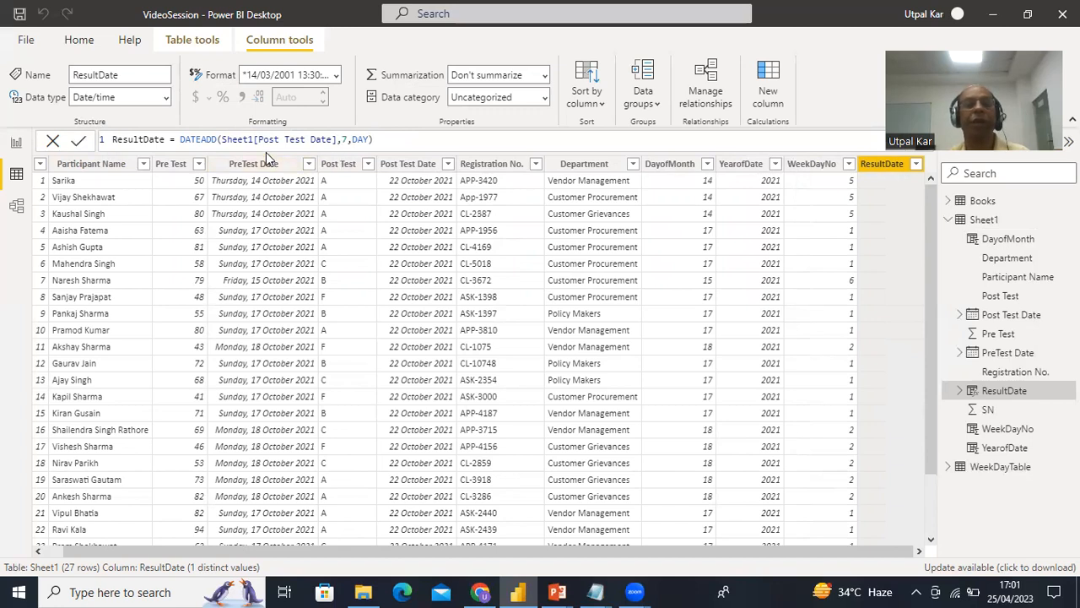
key("Left")
key("Left")
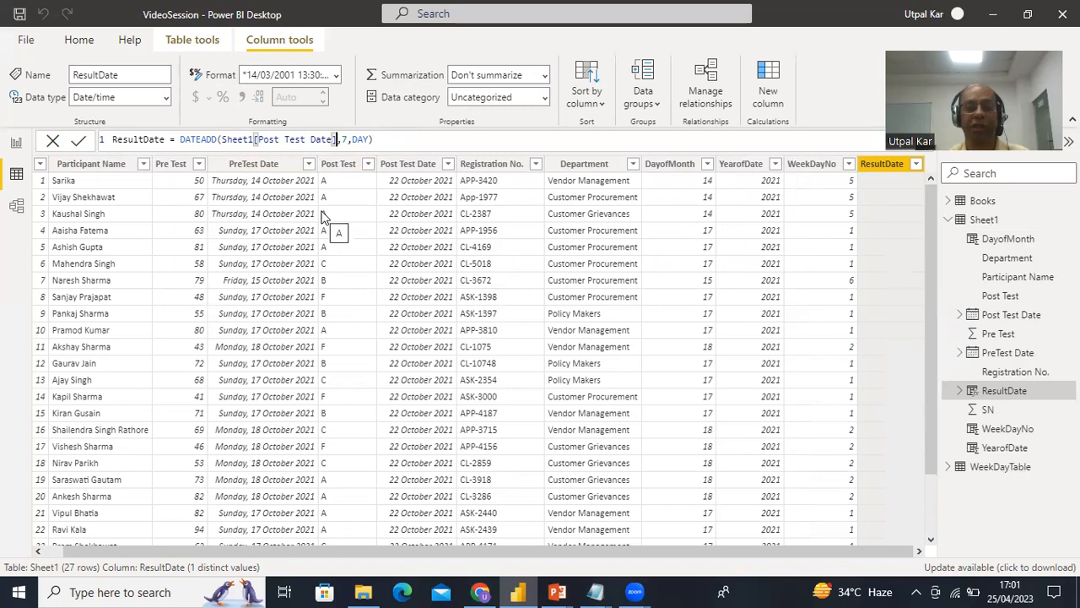
type(".")
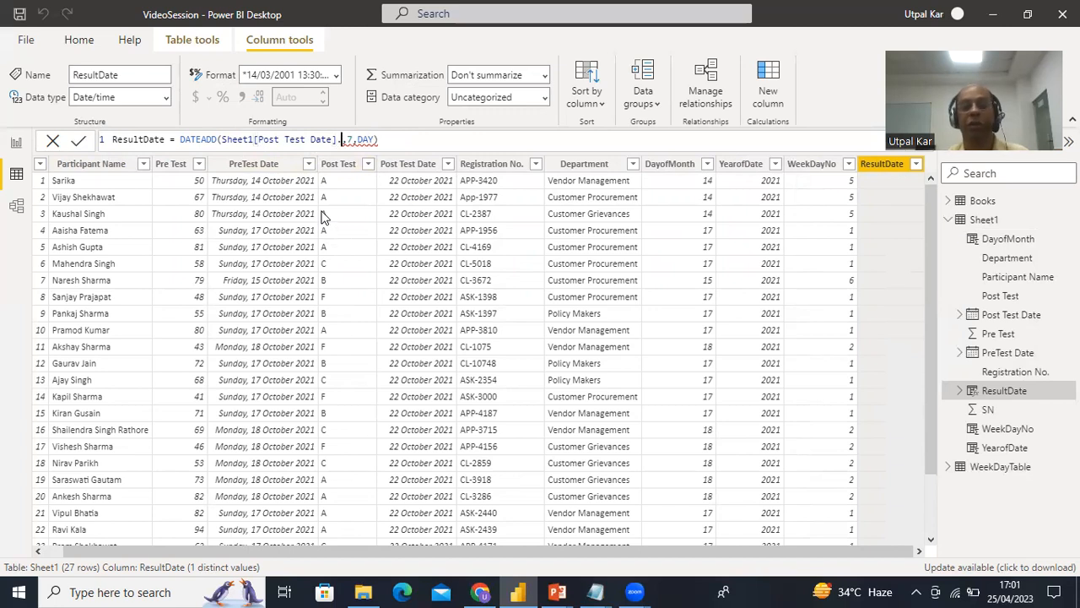
key("BackSpace")
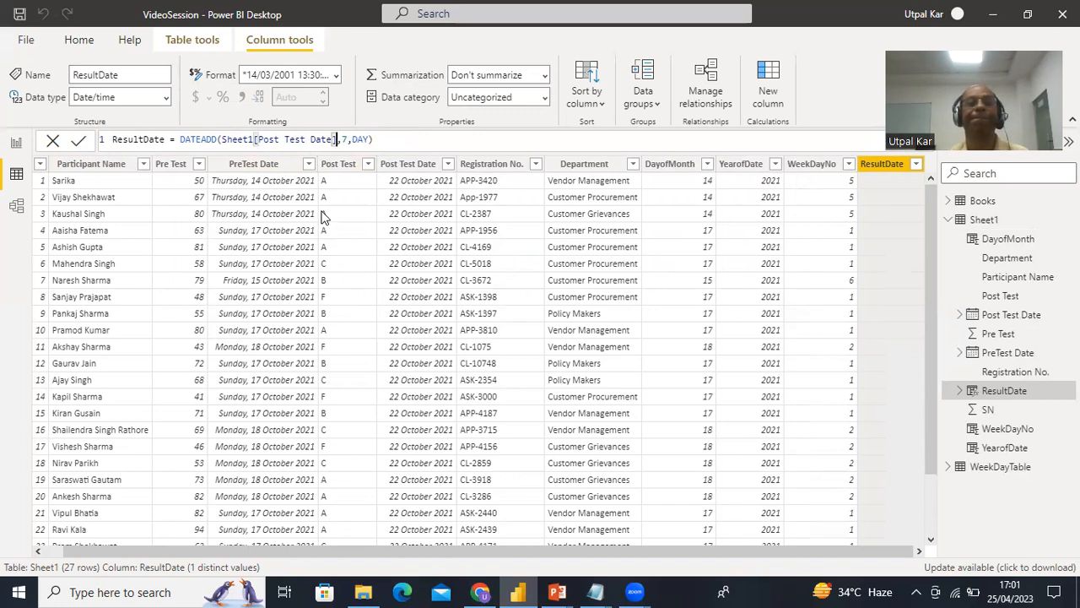
left_click(380, 140)
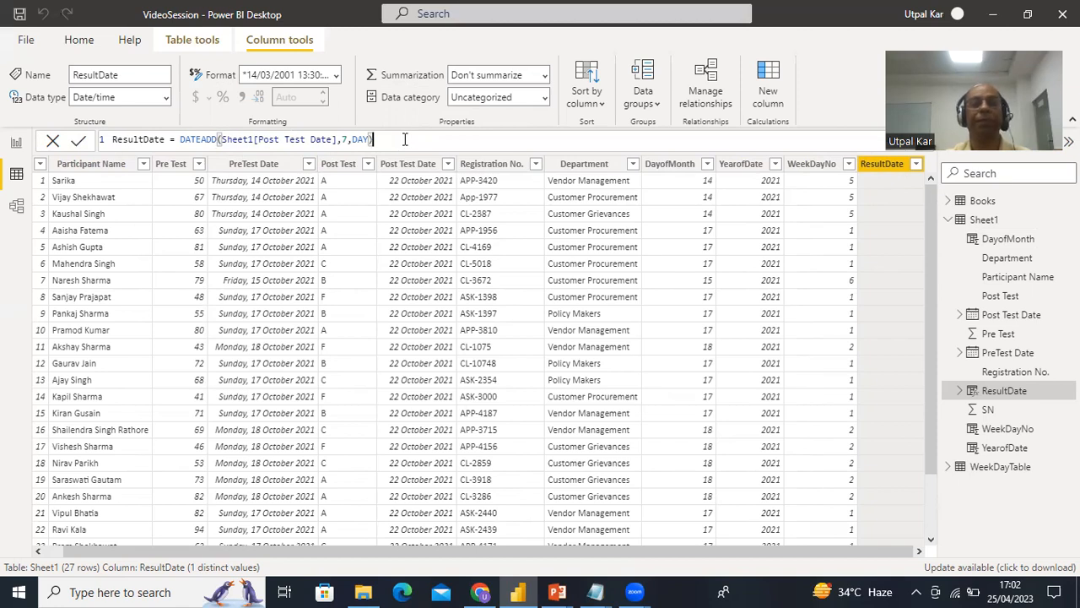
Try to redefine ResultDate as DATEADD(Sheet1[Post Test Date],7), leaving out the interval argument
key("BackSpace")
key("BackSpace")
key("BackSpace")
key("BackSpace")
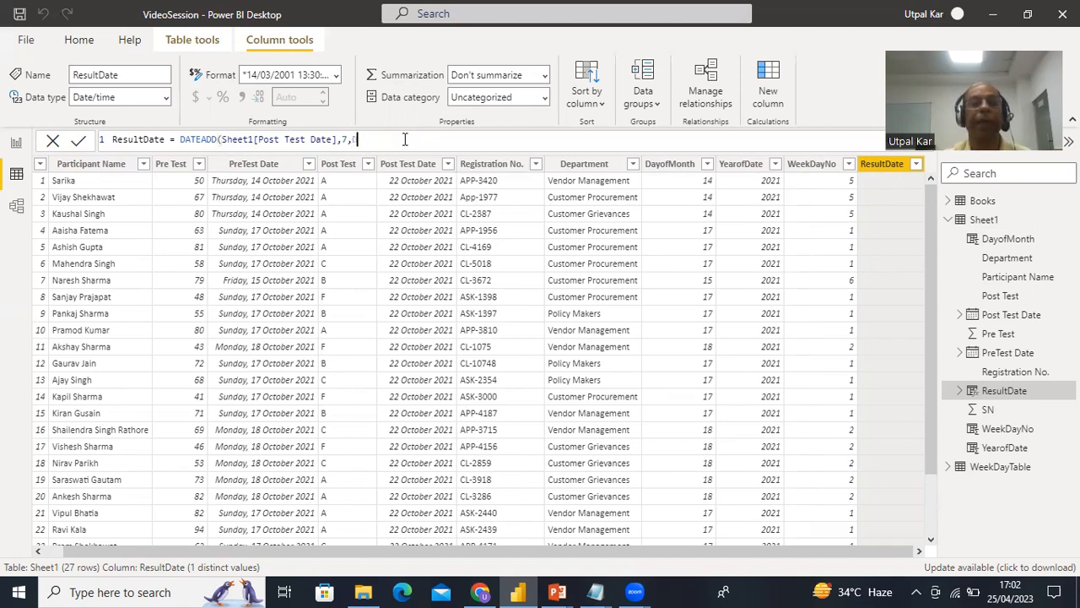
key("BackSpace")
key("BackSpace")
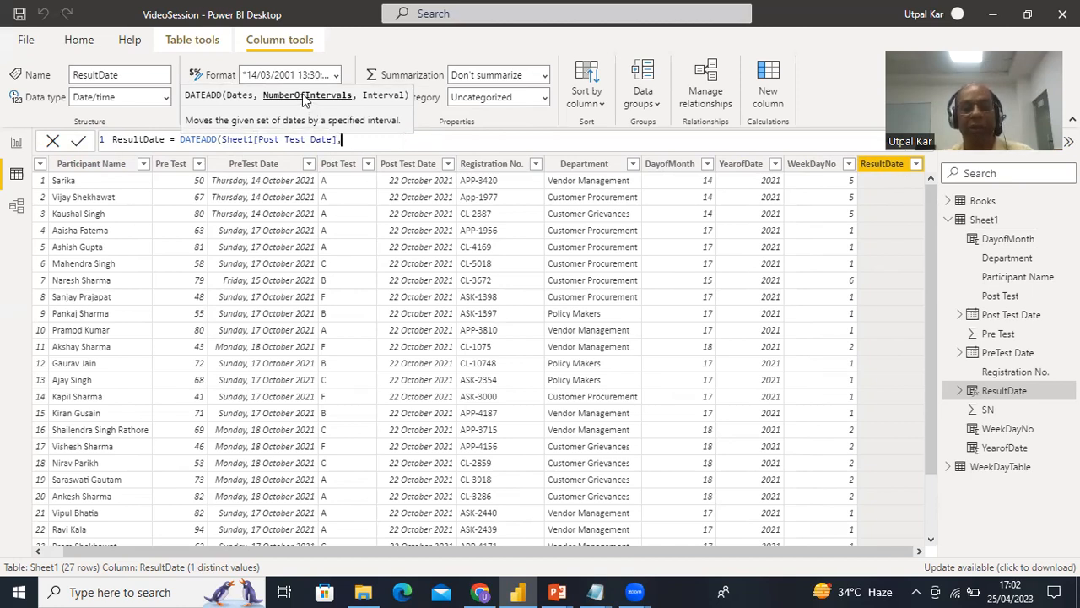
type("7")
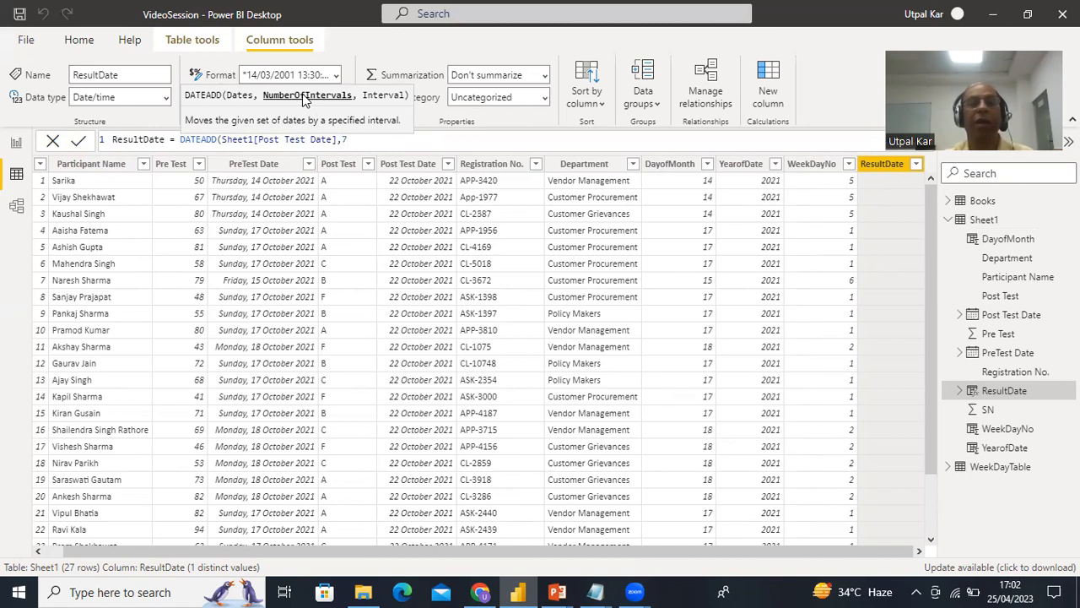
type(",")
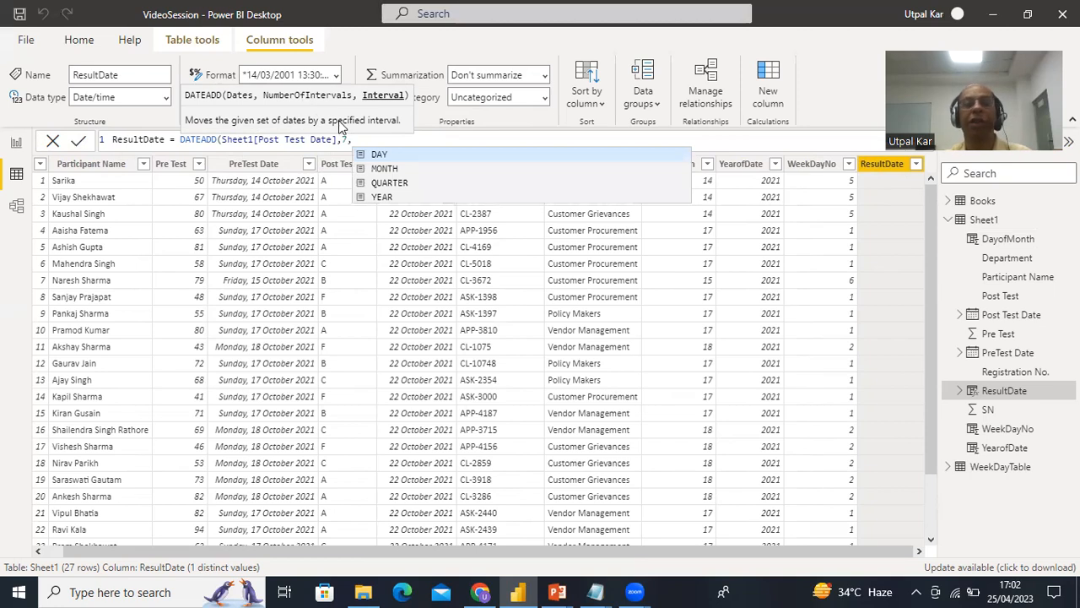
left_click(372, 154)
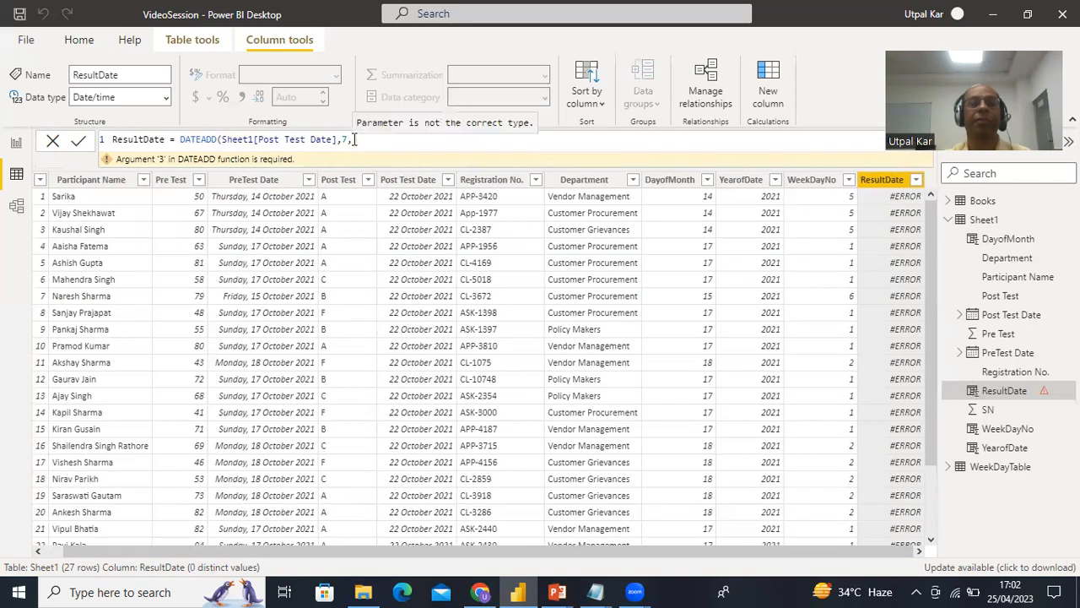
key("BackSpace")
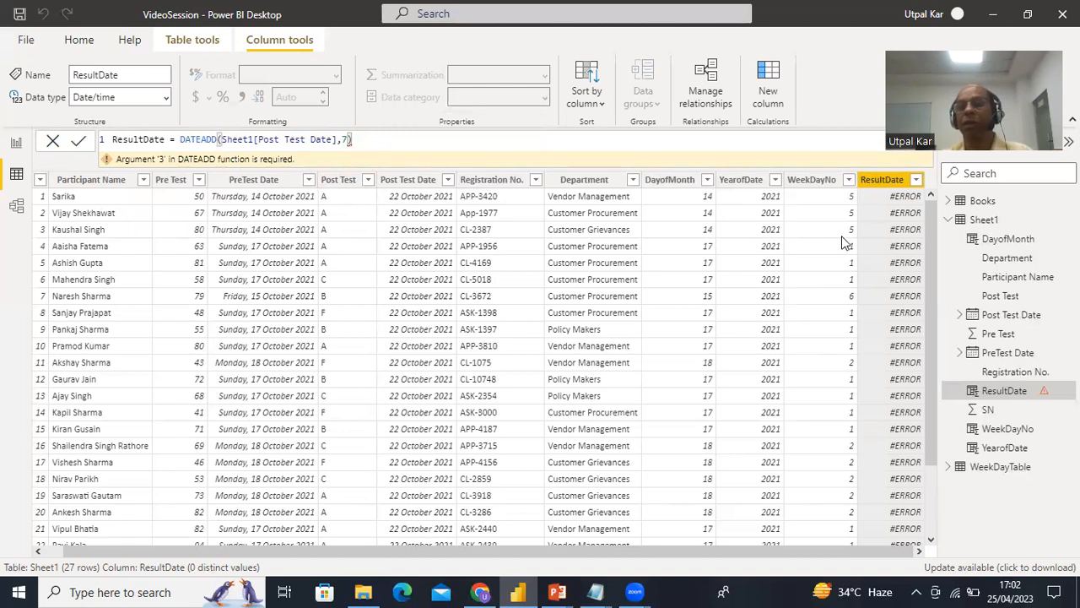
key("Return")
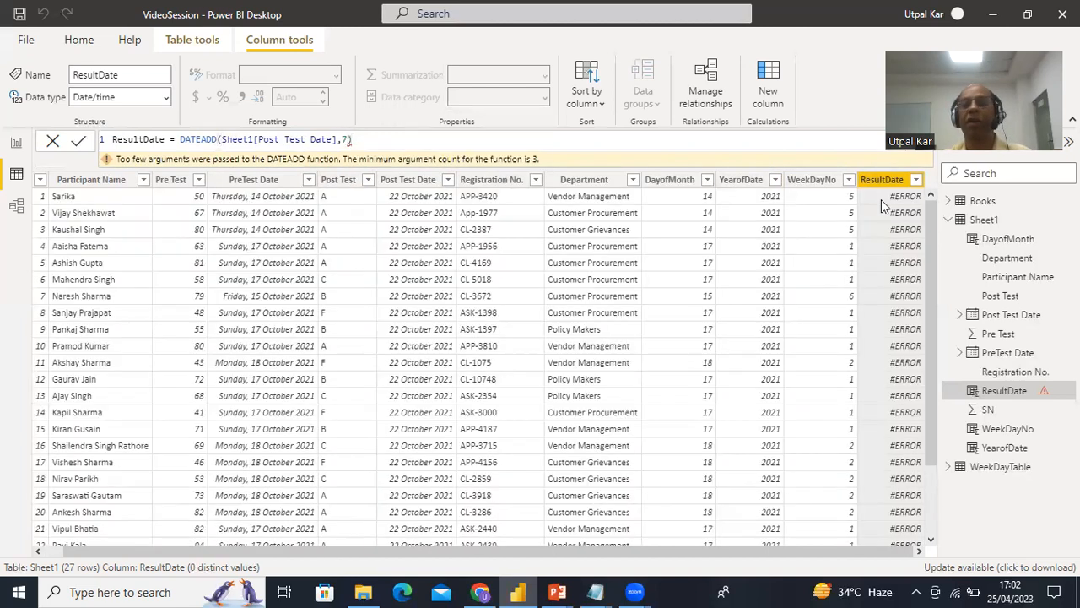
Add Day as the interval argument of the ResultDate formula, making it DATEADD(Sheet1[Post Test Date],7,Day)
left_click(347, 139)
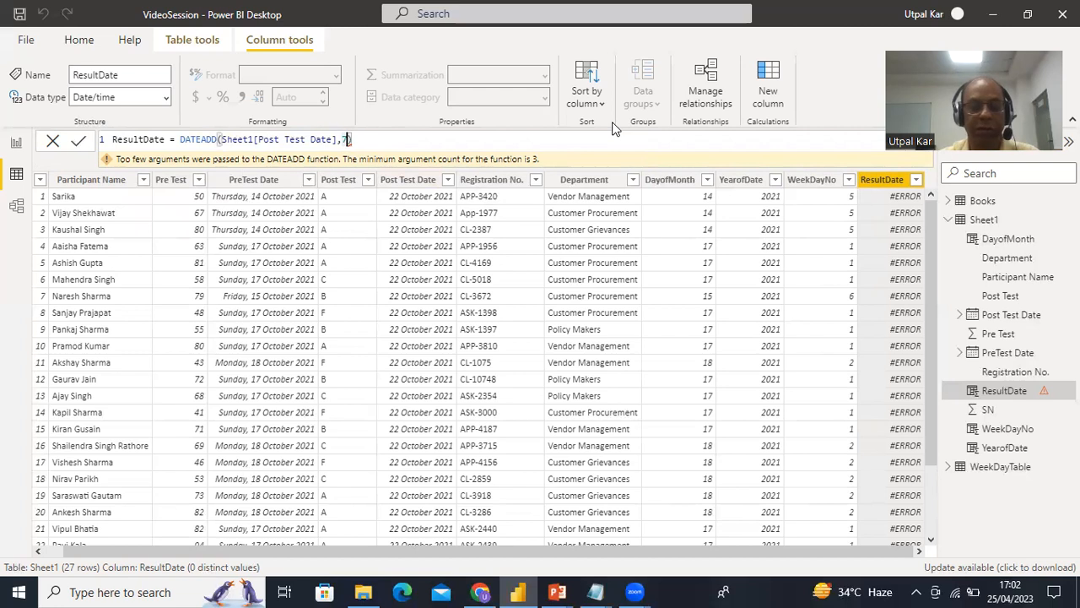
type(",Day")
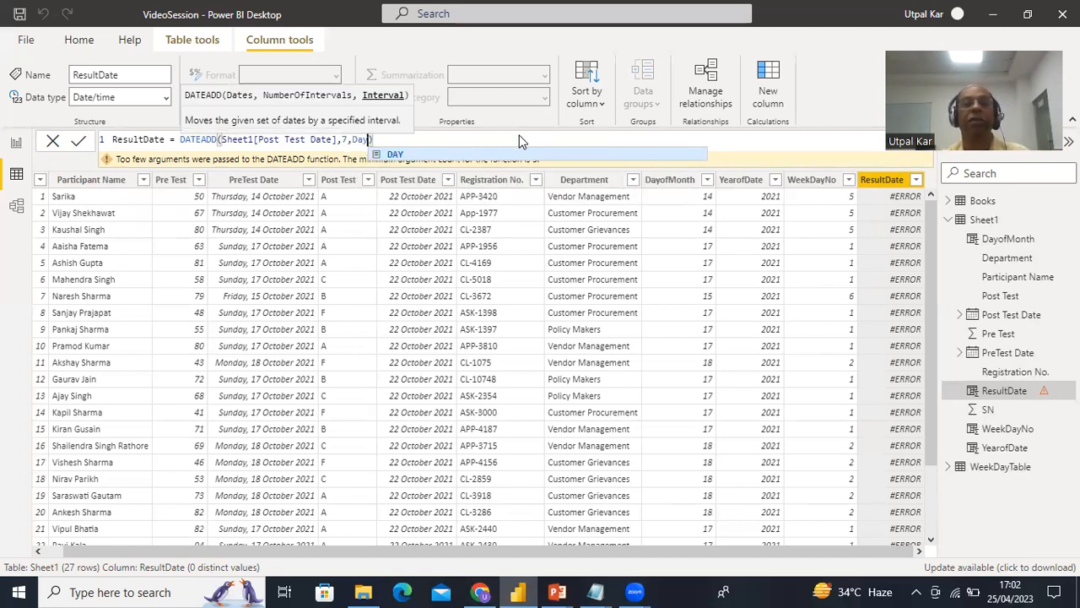
left_click(402, 145)
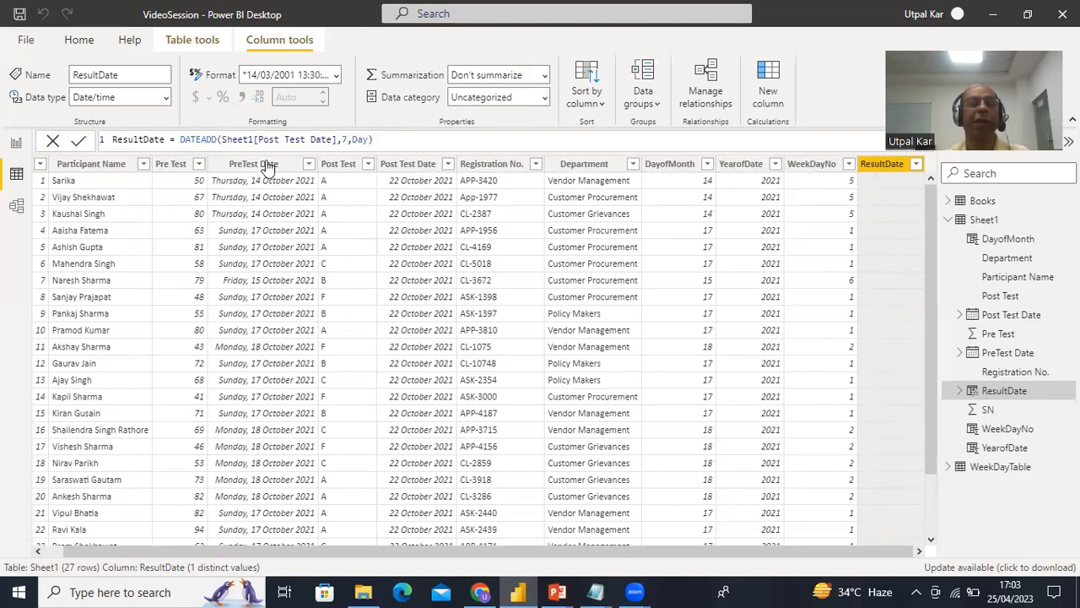
Change the date argument of the ResultDate formula to Sheet1[Post Test Date].[Date], keeping 7 and Day as the other arguments
left_click(336, 139)
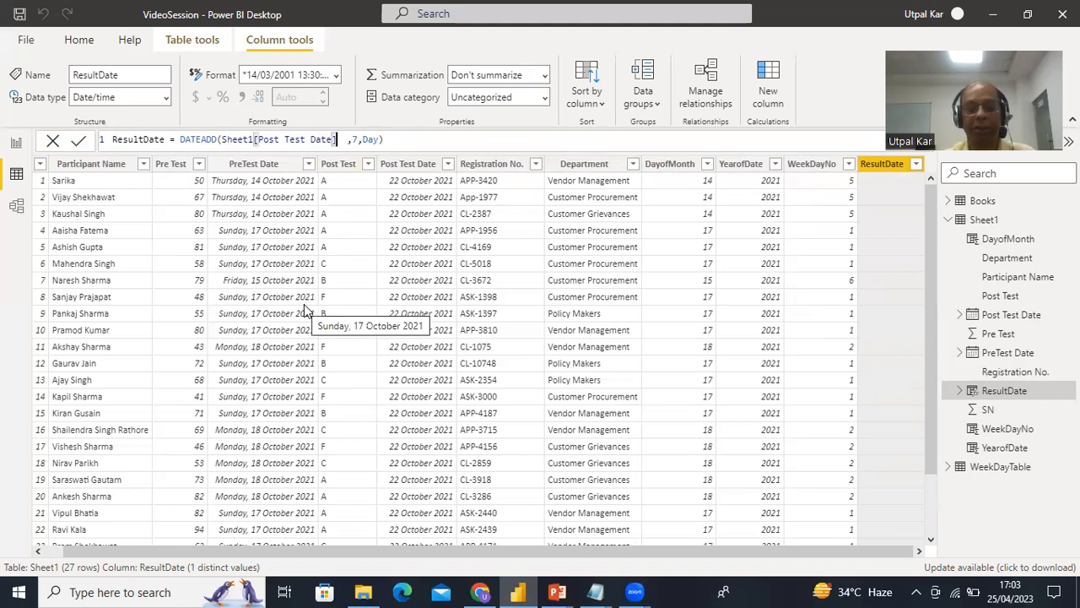
type(".")
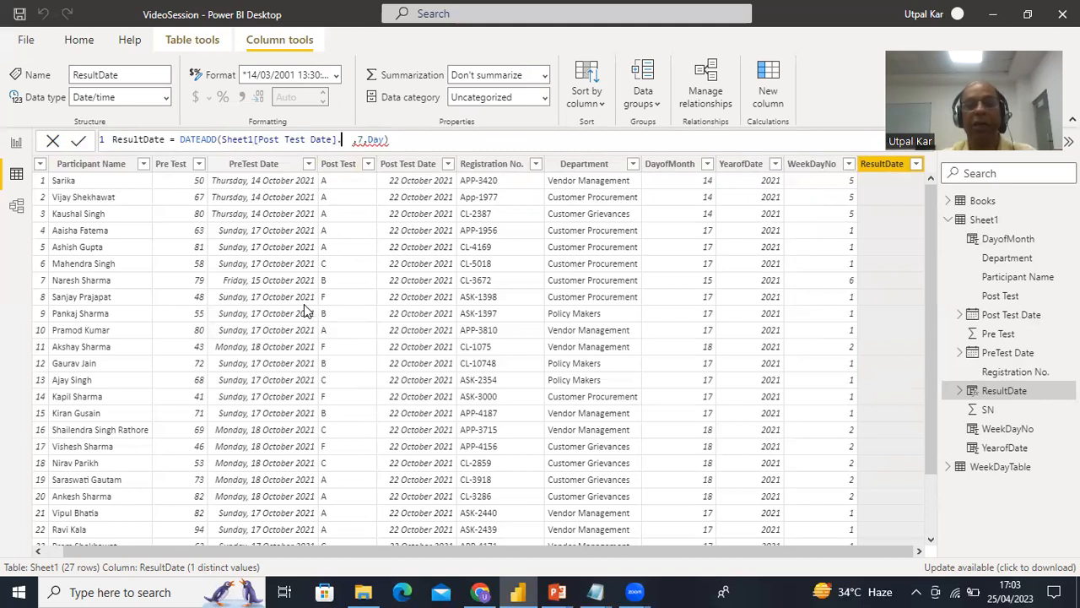
type("[")
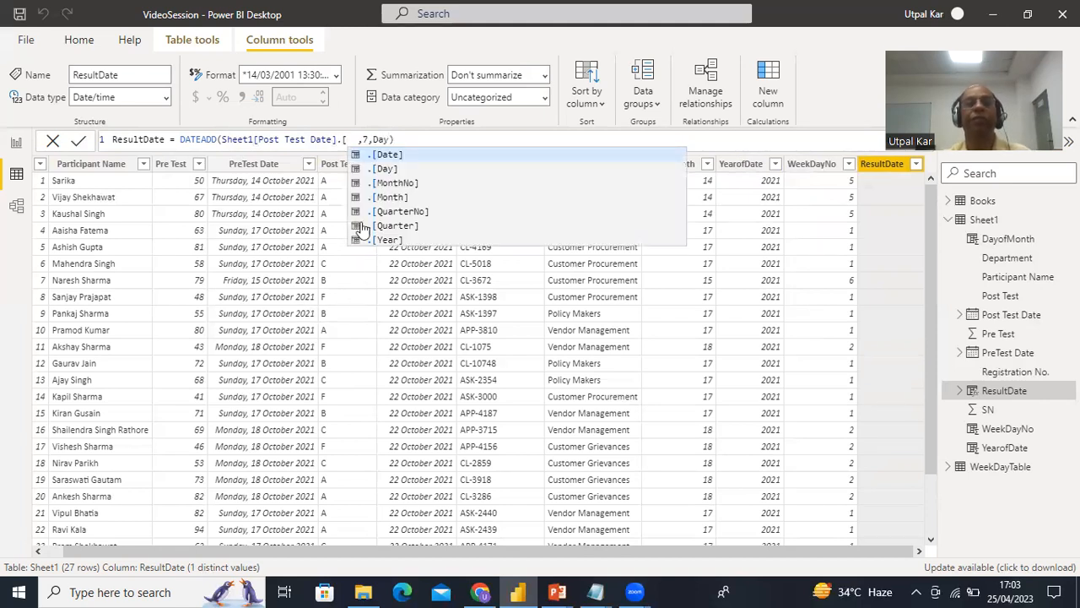
left_click(375, 154)
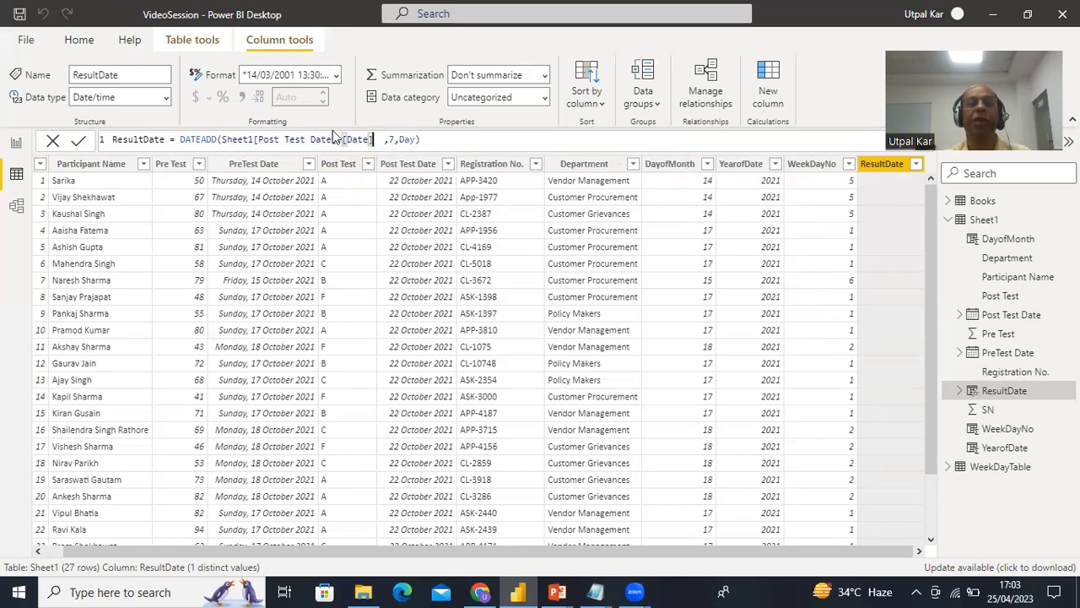
left_click(436, 142)
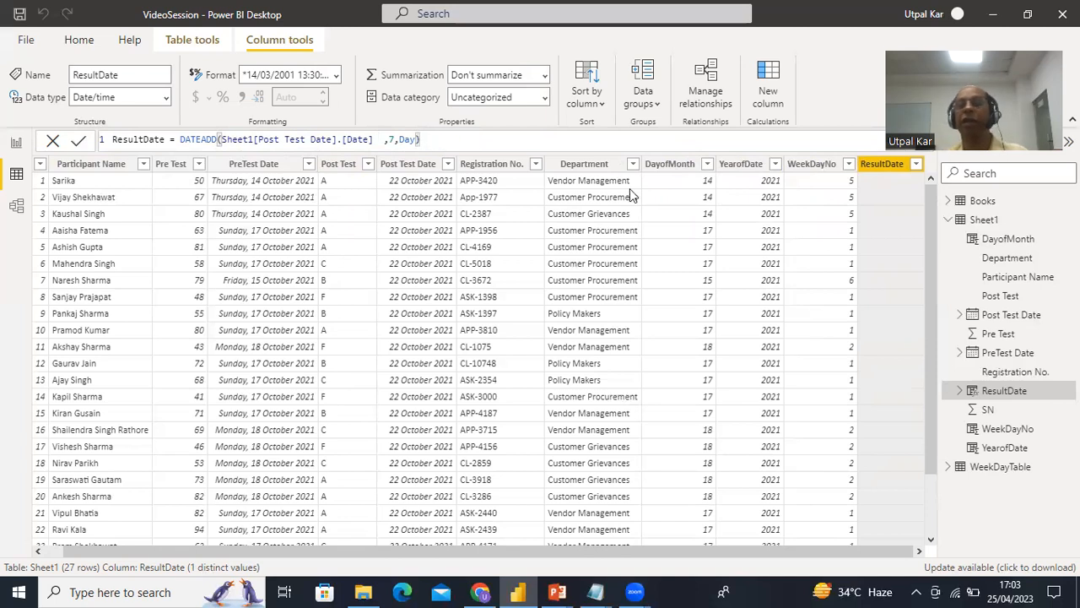
left_click(888, 193)
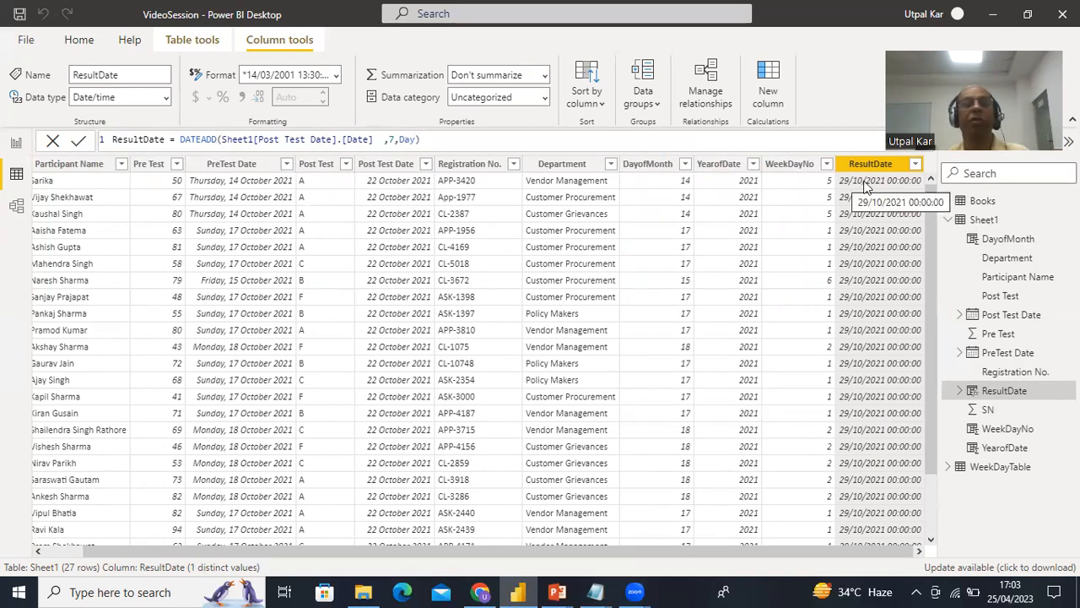
left_click(393, 140)
type("7,")
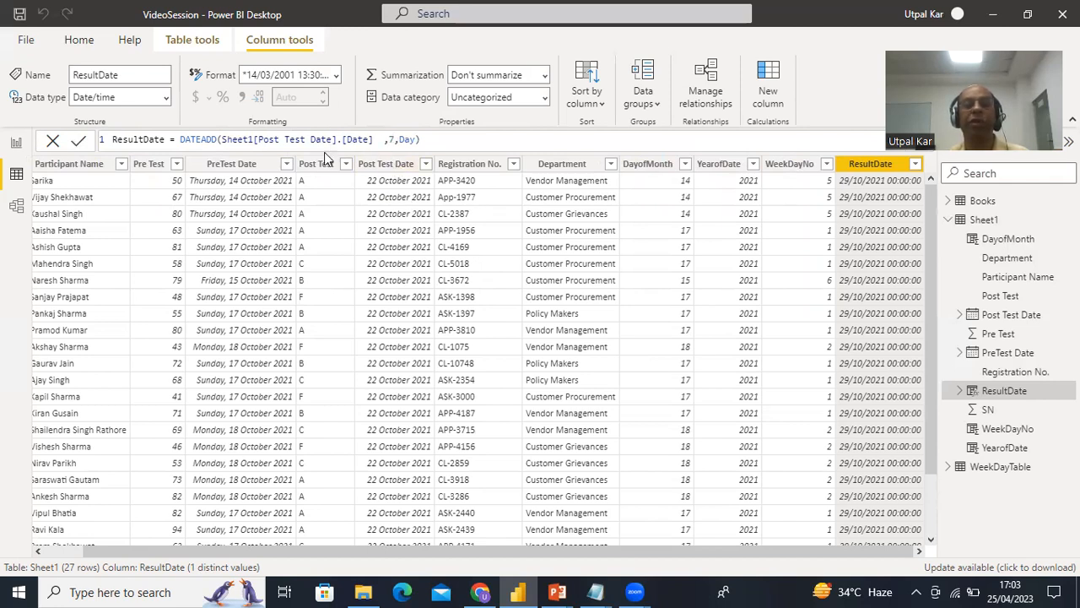